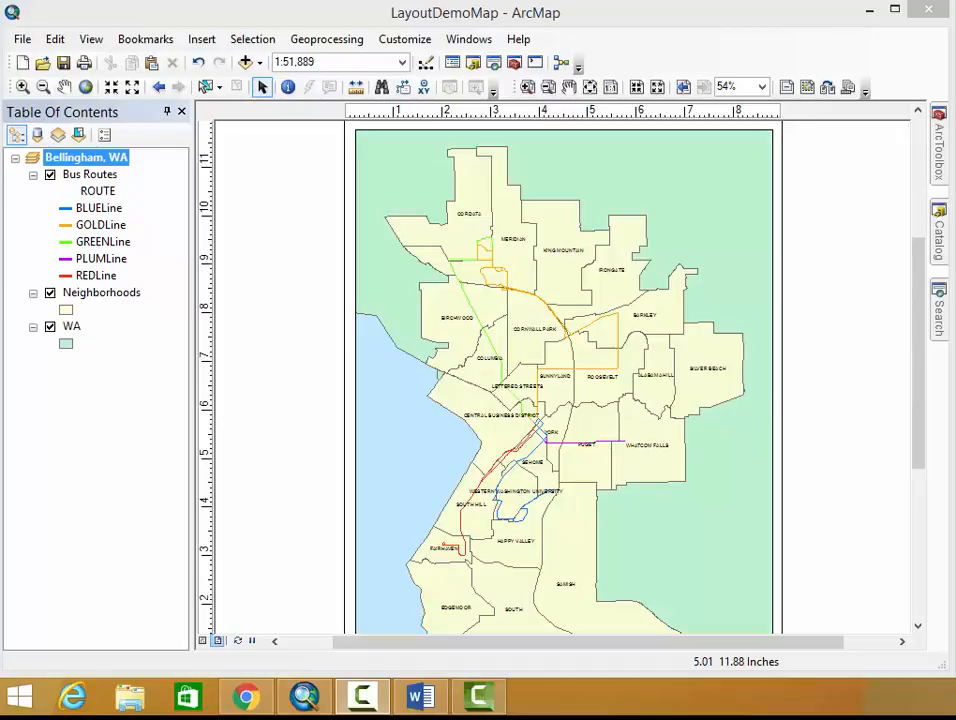
- Insert the map title "Go Routes of Bellingham, WA" and move it to the upper-right area of the map
click(205, 43)
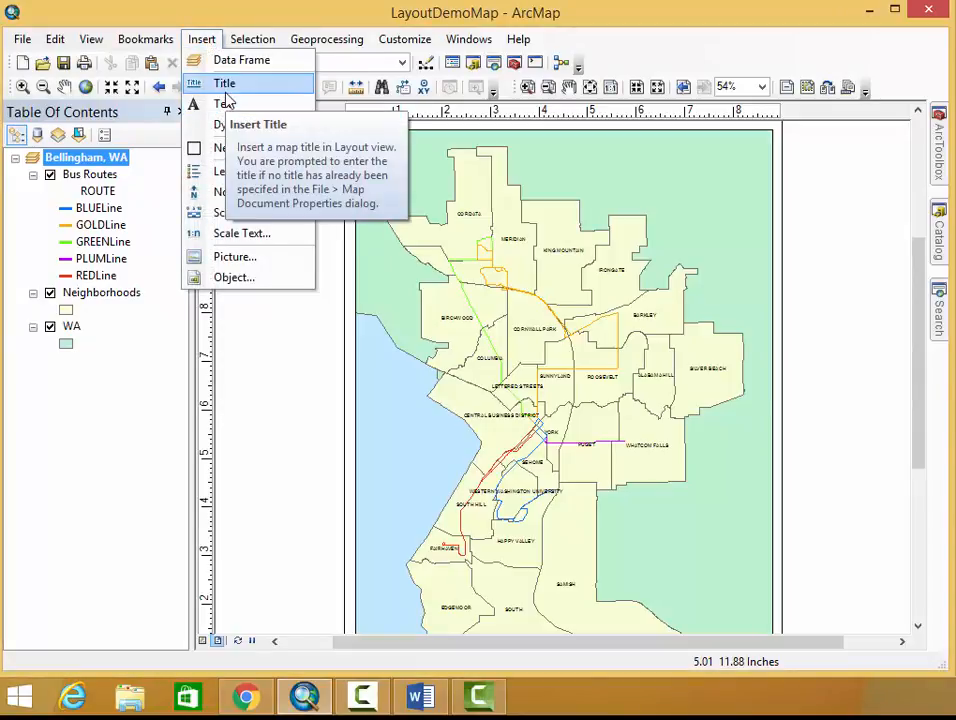
click(224, 85)
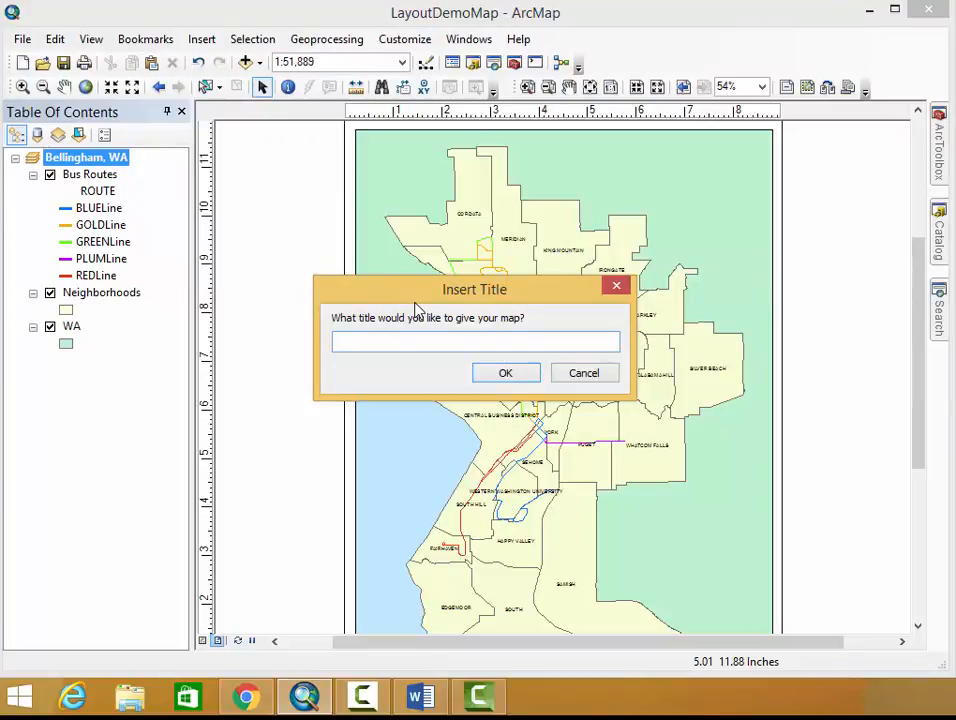
text(Go Routes of Bellingham, WA)
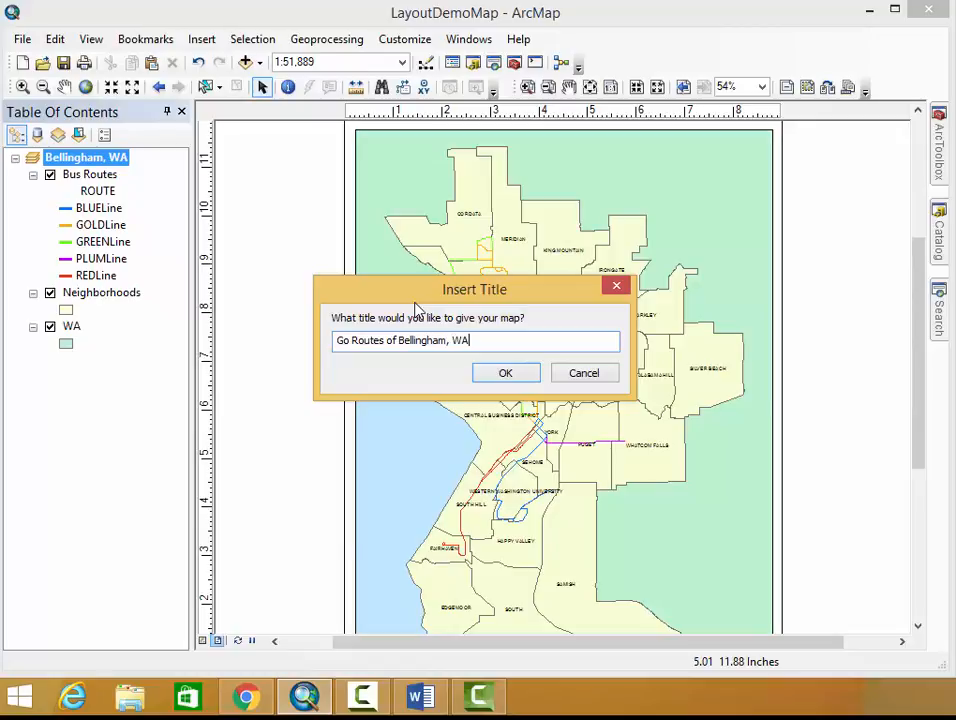
key(Return)
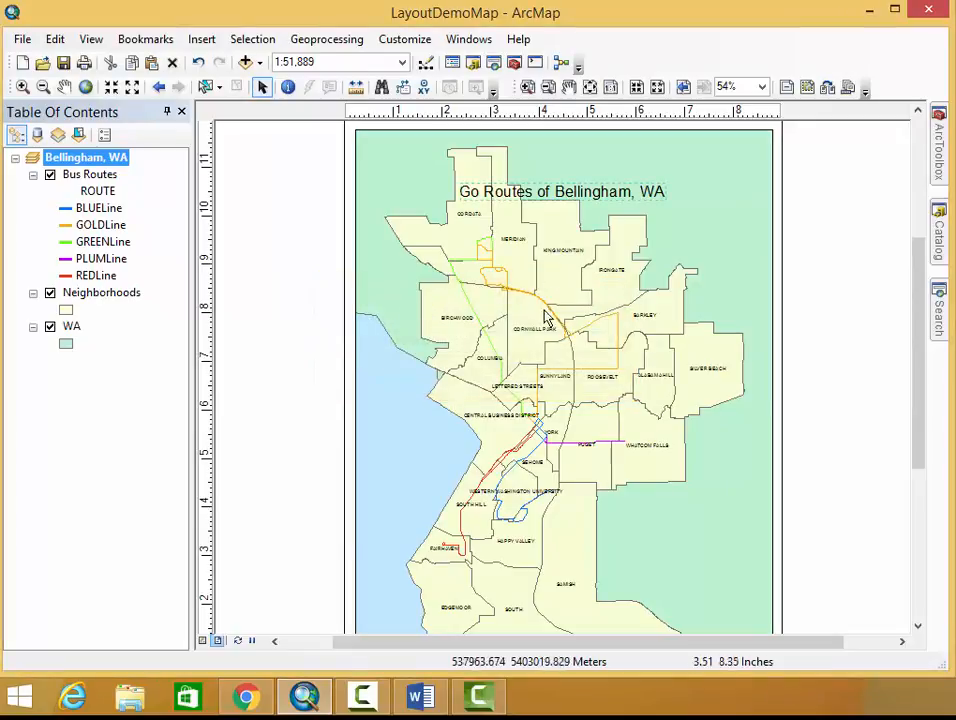
drag(556, 194, 644, 174)
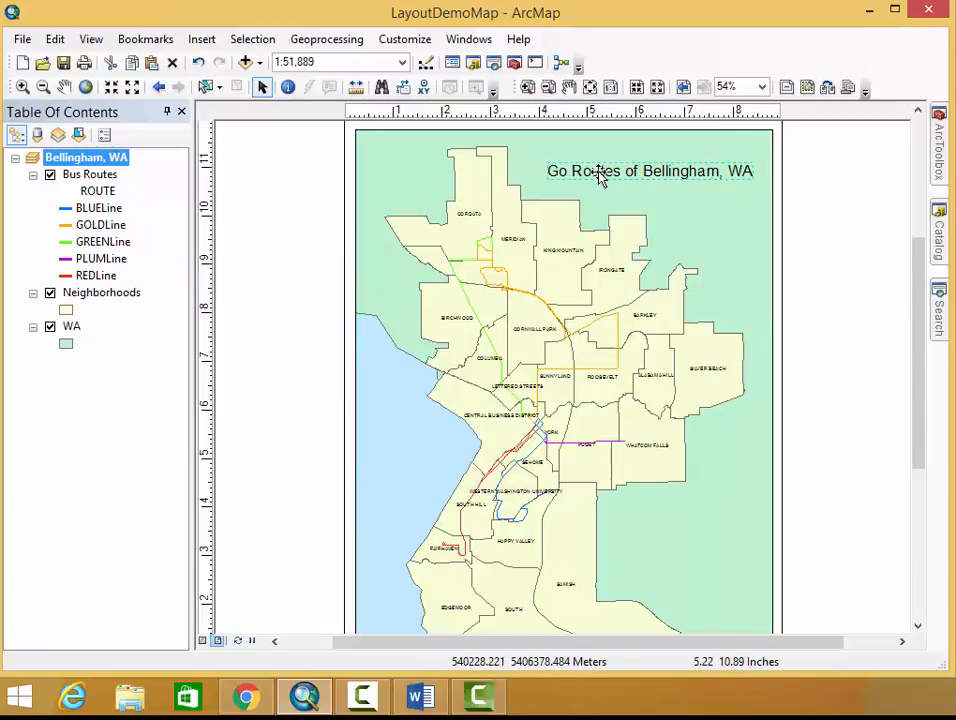
- Format the map title as bold at size 26 and reposition it fully inside the map's upper-right corner
right_click(598, 174)
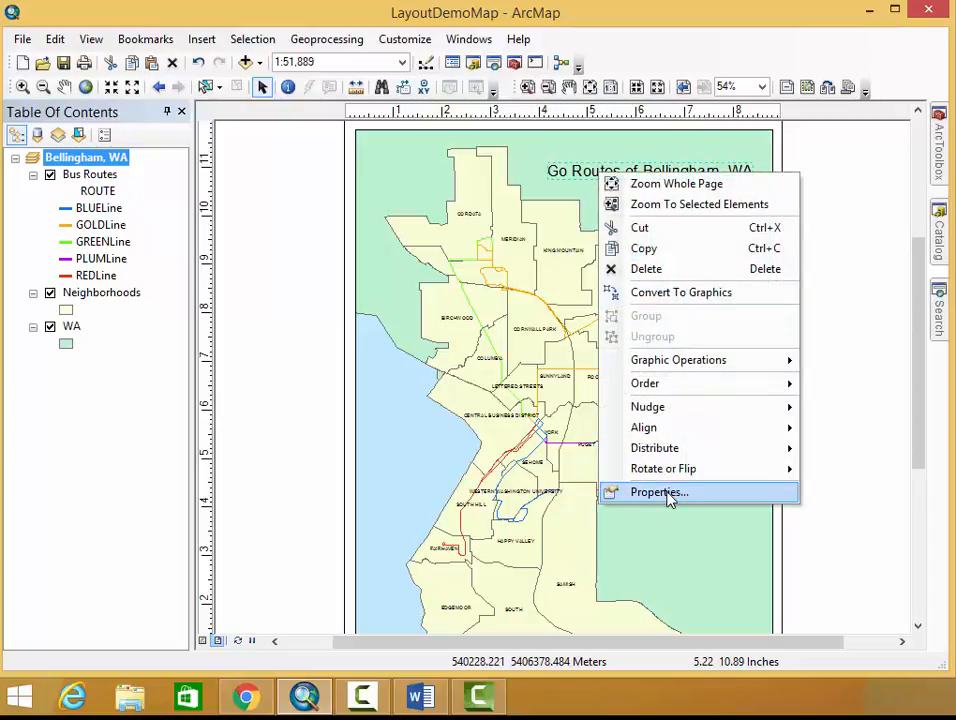
click(659, 492)
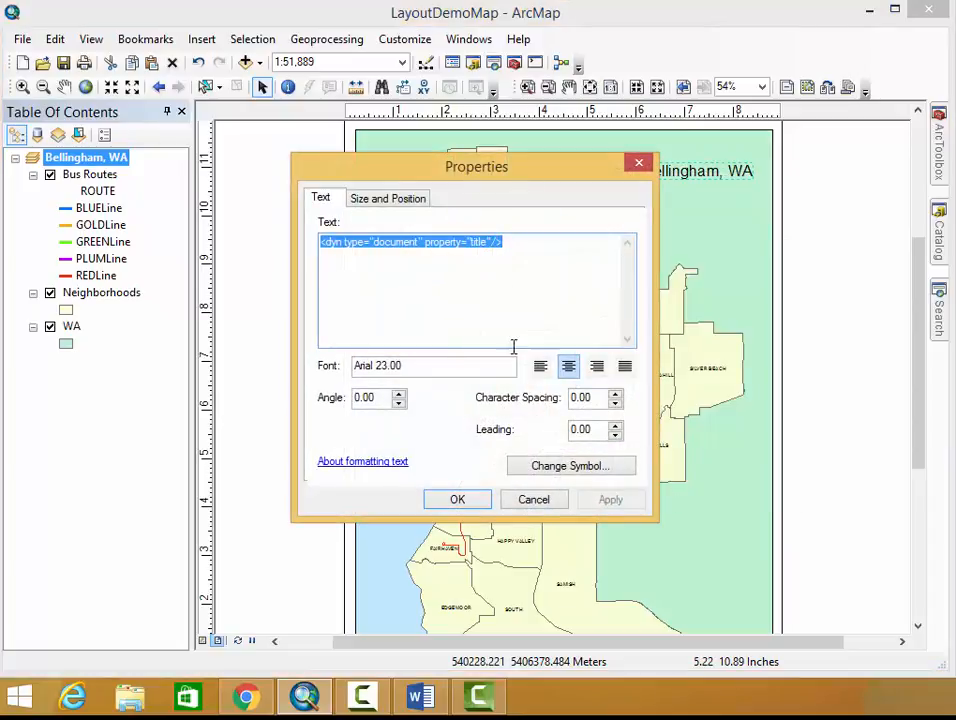
click(571, 468)
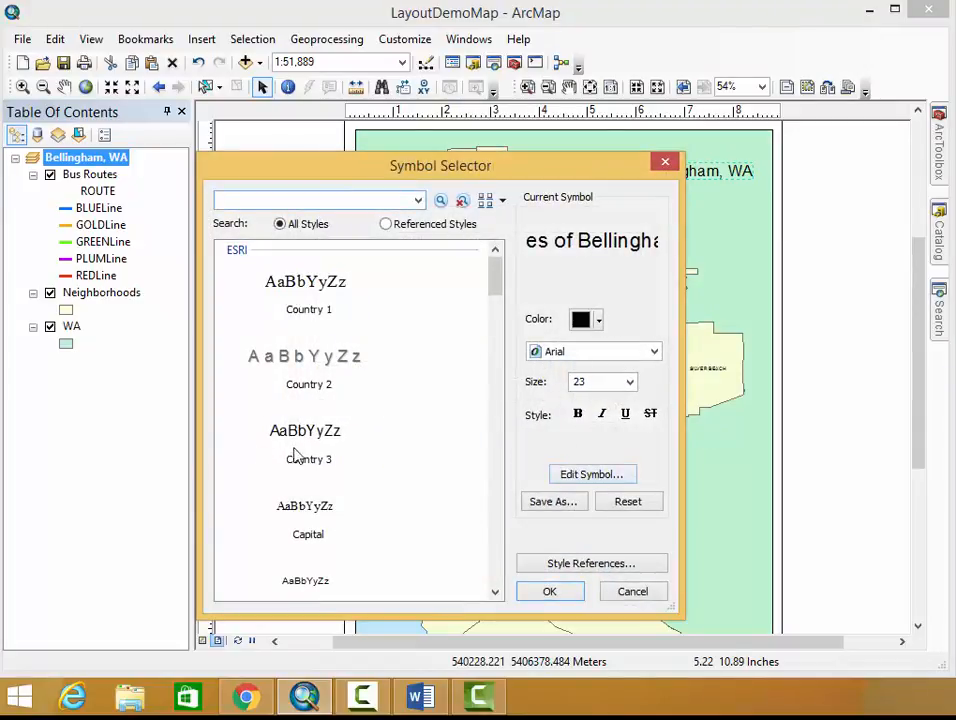
mouse_move(495, 277)
mouse_down()
mouse_move(495, 397)
mouse_move(491, 273)
mouse_up()
click(630, 385)
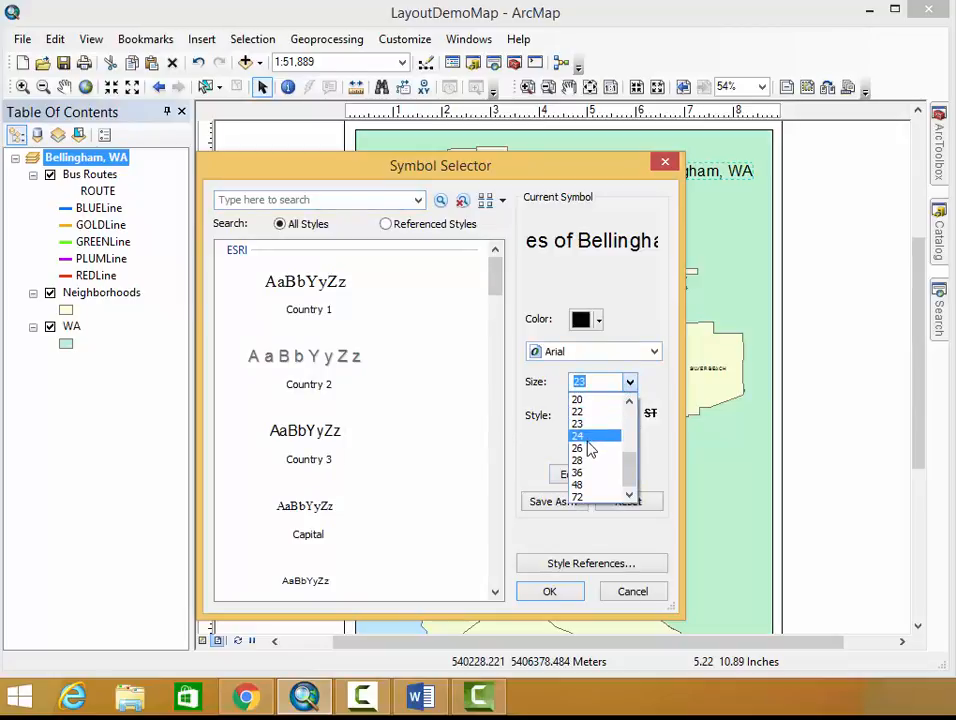
click(590, 446)
click(577, 413)
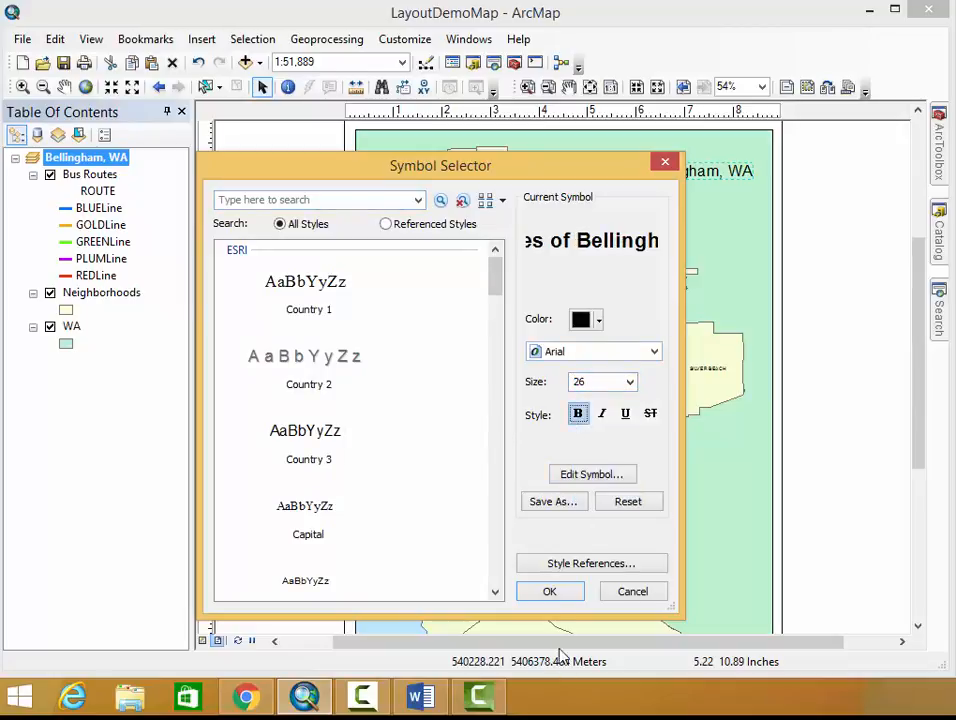
click(561, 592)
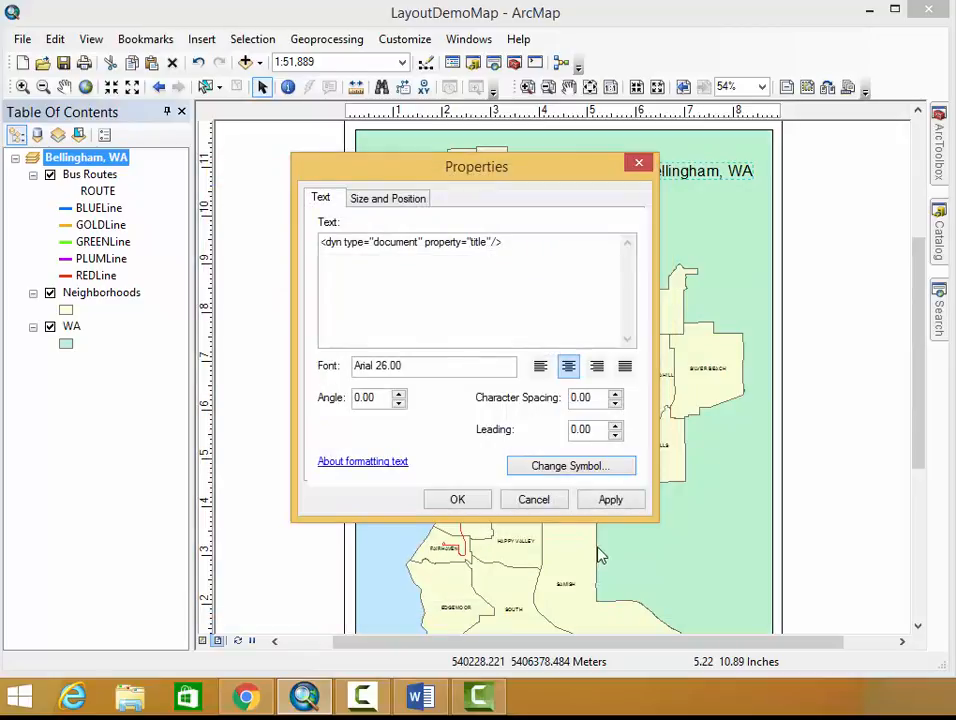
click(610, 499)
click(638, 162)
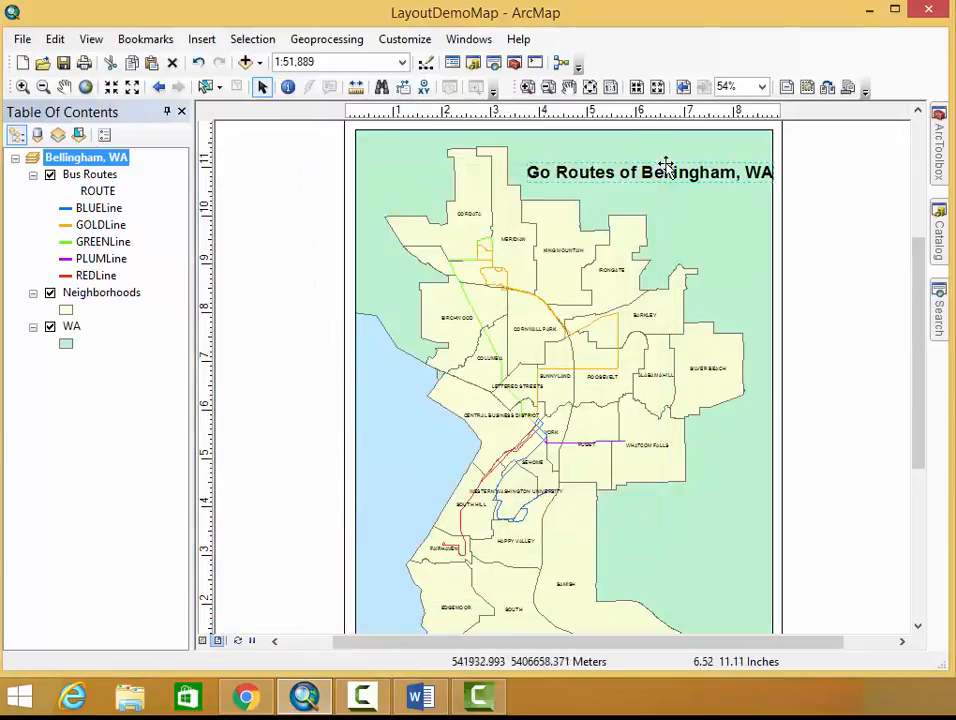
mouse_move(655, 174)
mouse_down()
mouse_move(630, 164)
mouse_move(651, 164)
mouse_move(644, 170)
mouse_up()
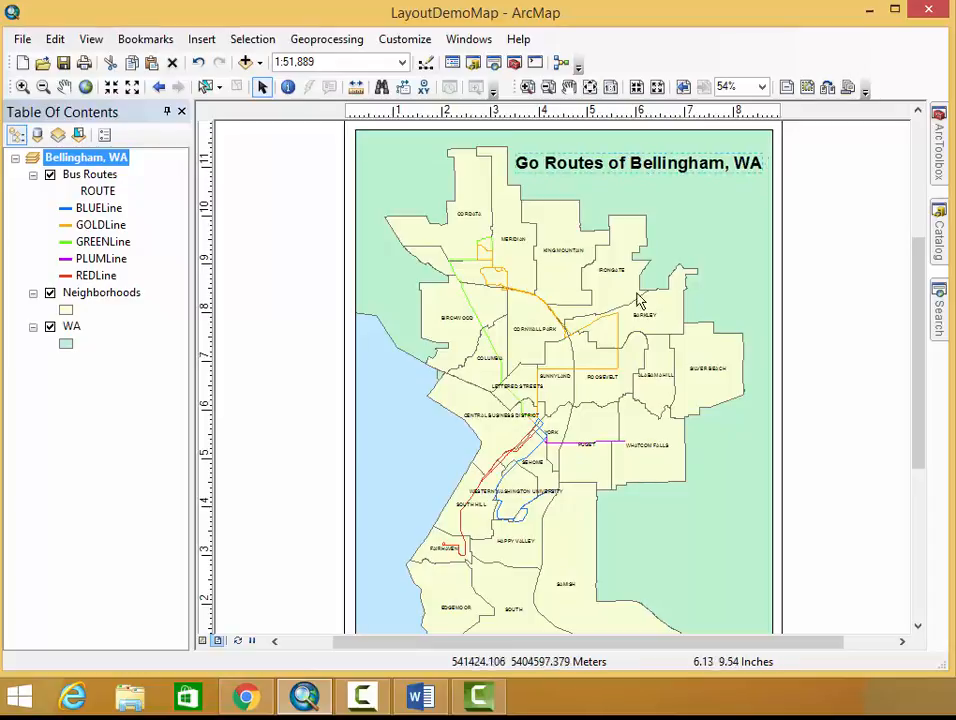
click(625, 402)
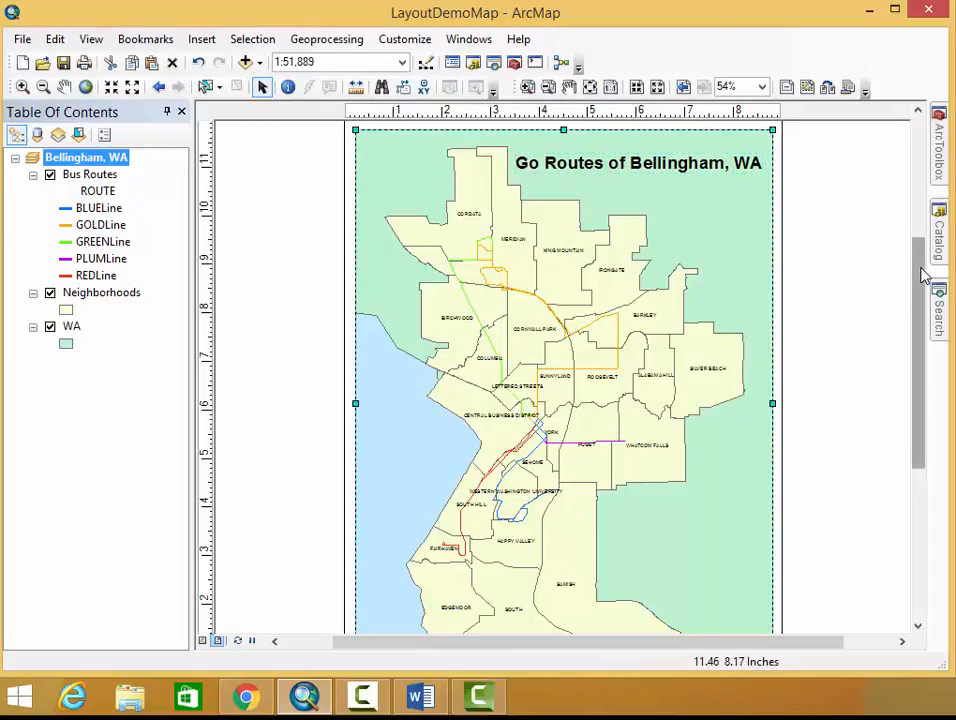
- Insert the ESRI North 2 north arrow and place it, slightly enlarged, in the map's lower-left corner
drag(922, 273, 922, 299)
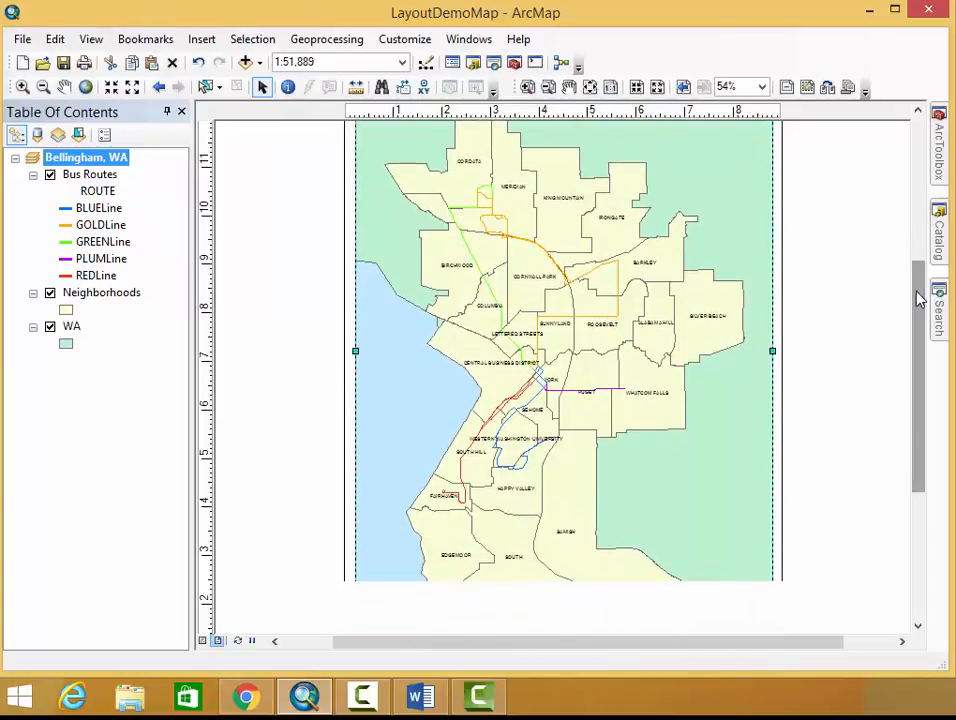
click(200, 39)
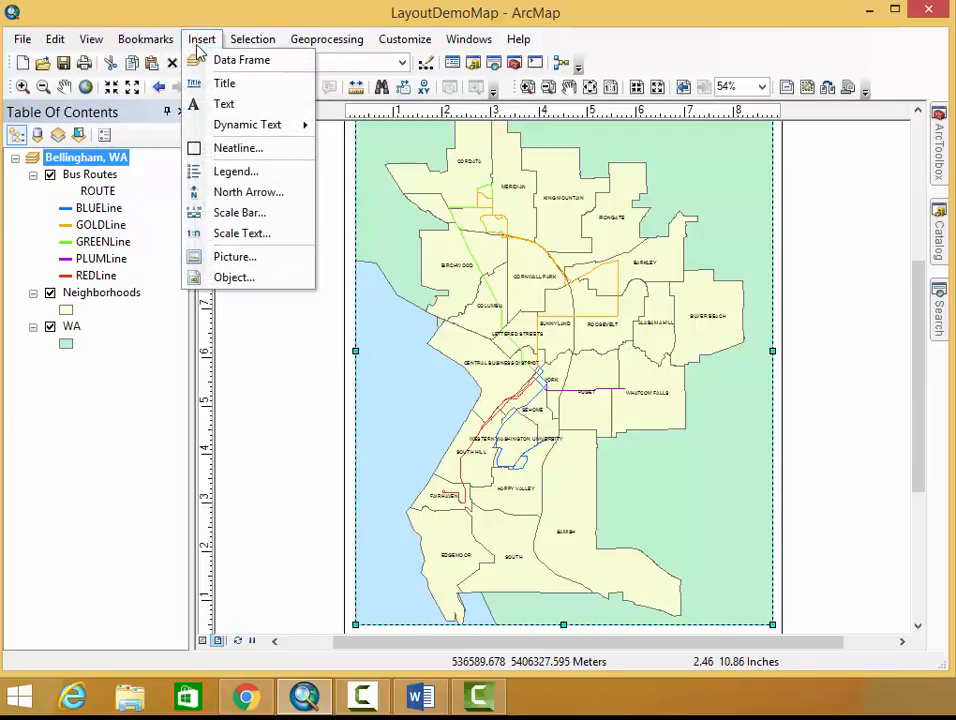
click(245, 193)
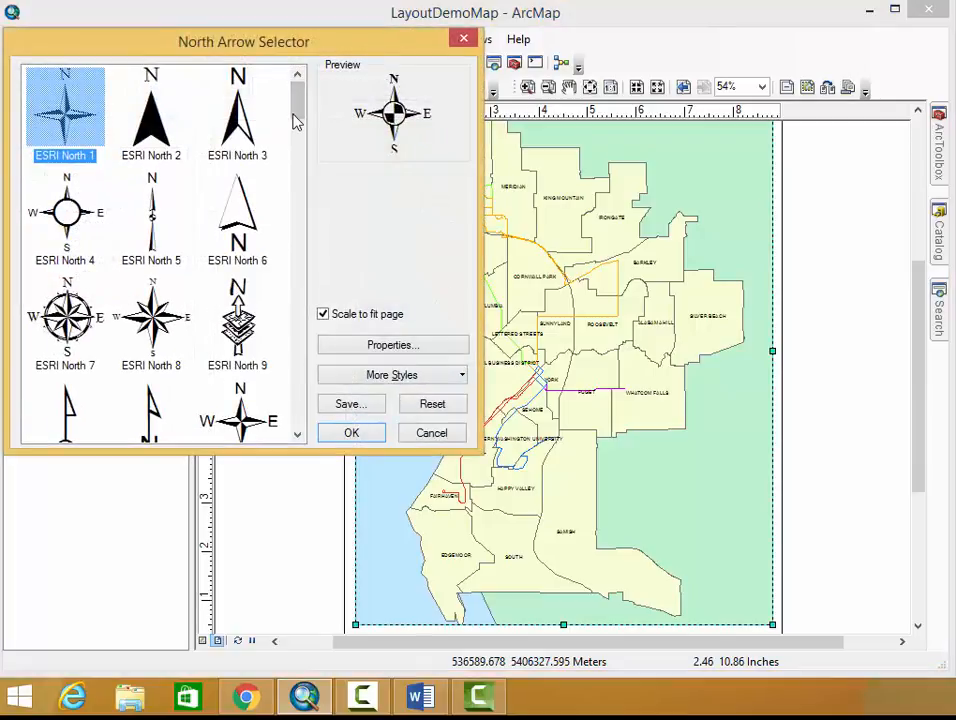
click(167, 134)
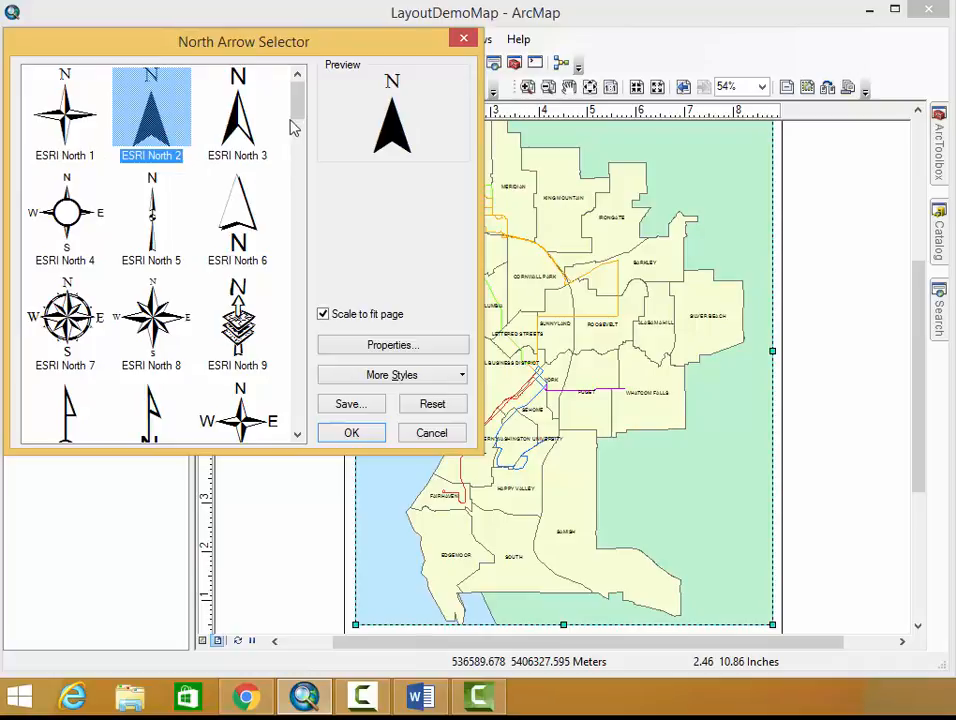
scroll(293, 123, down, 3)
drag(296, 125, 298, 94)
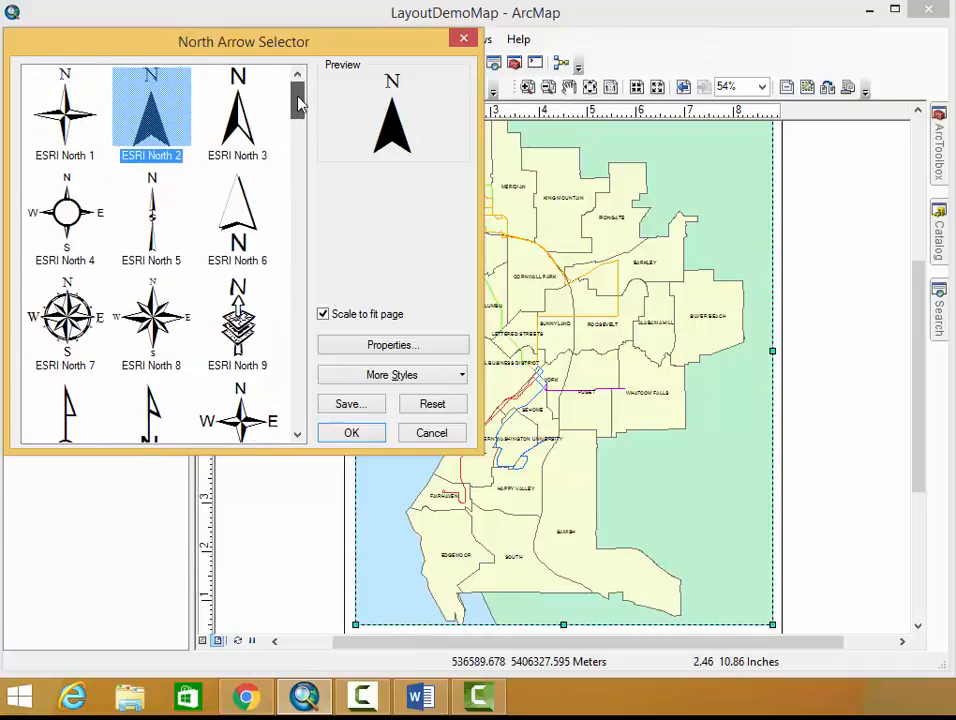
click(352, 433)
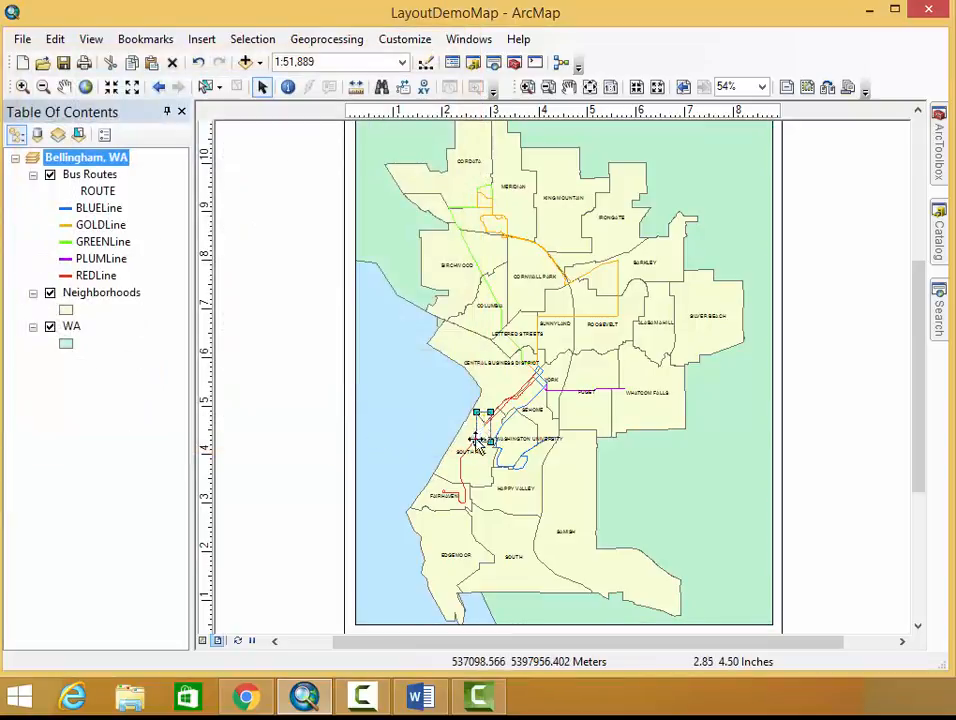
drag(480, 437, 389, 571)
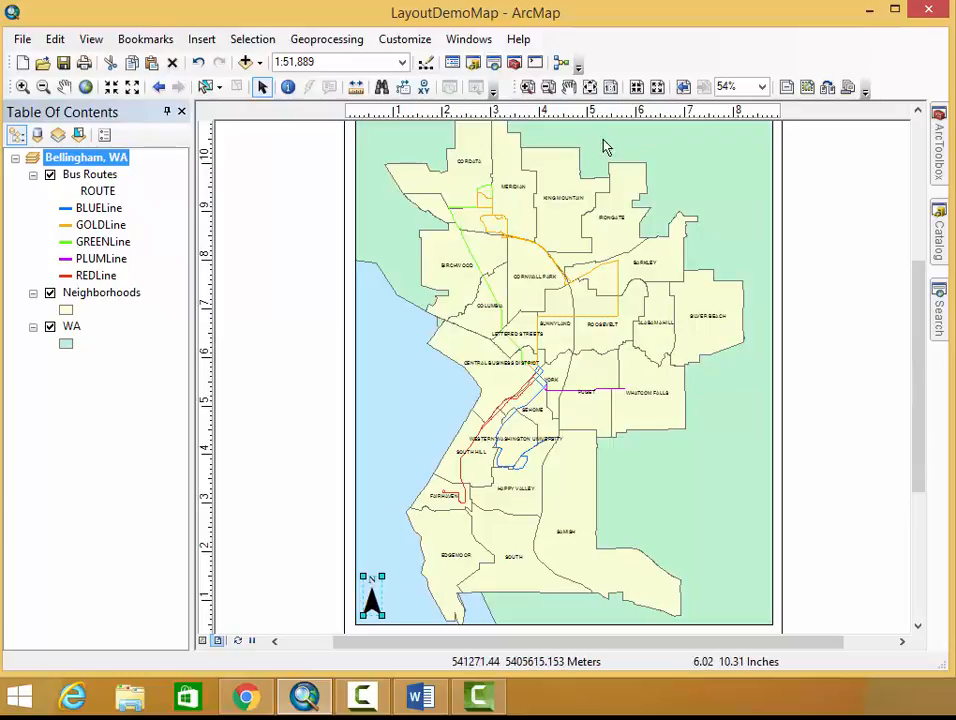
click(201, 39)
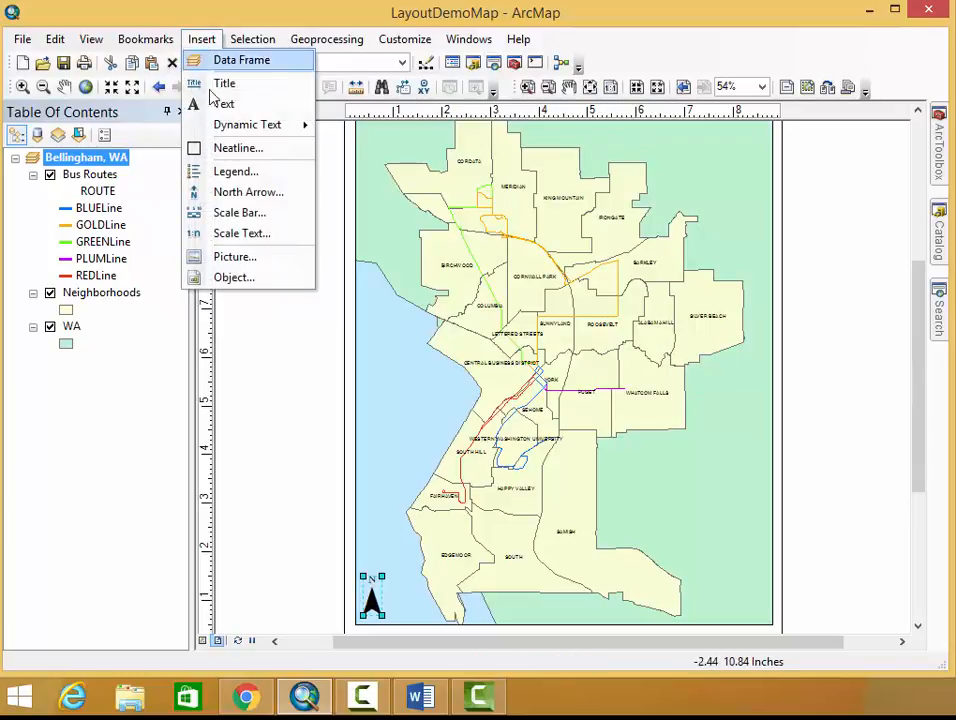
click(226, 234)
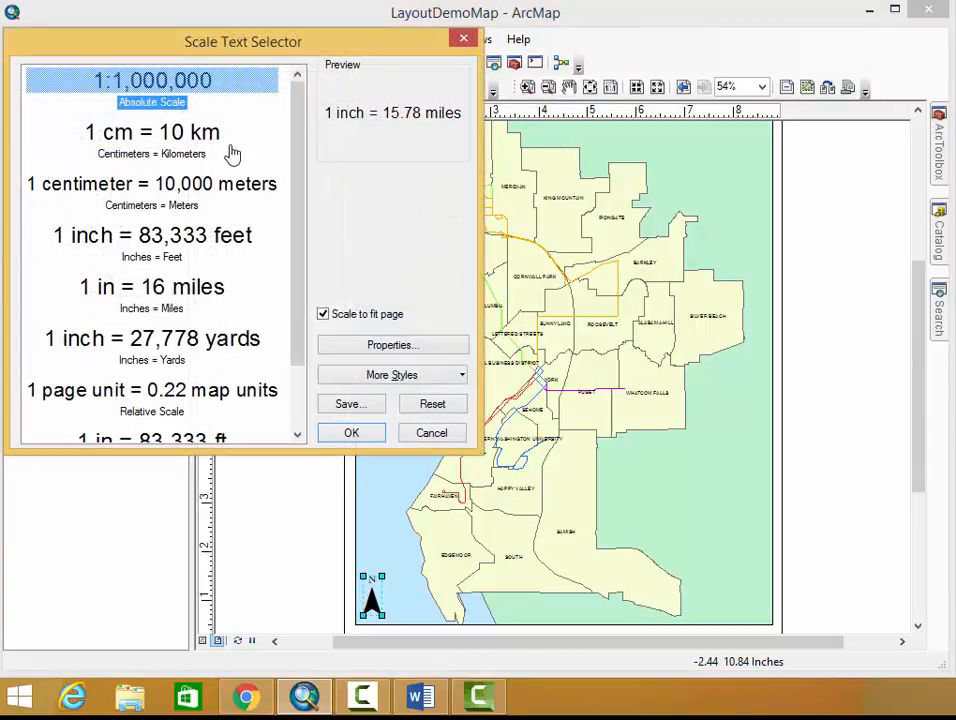
click(465, 39)
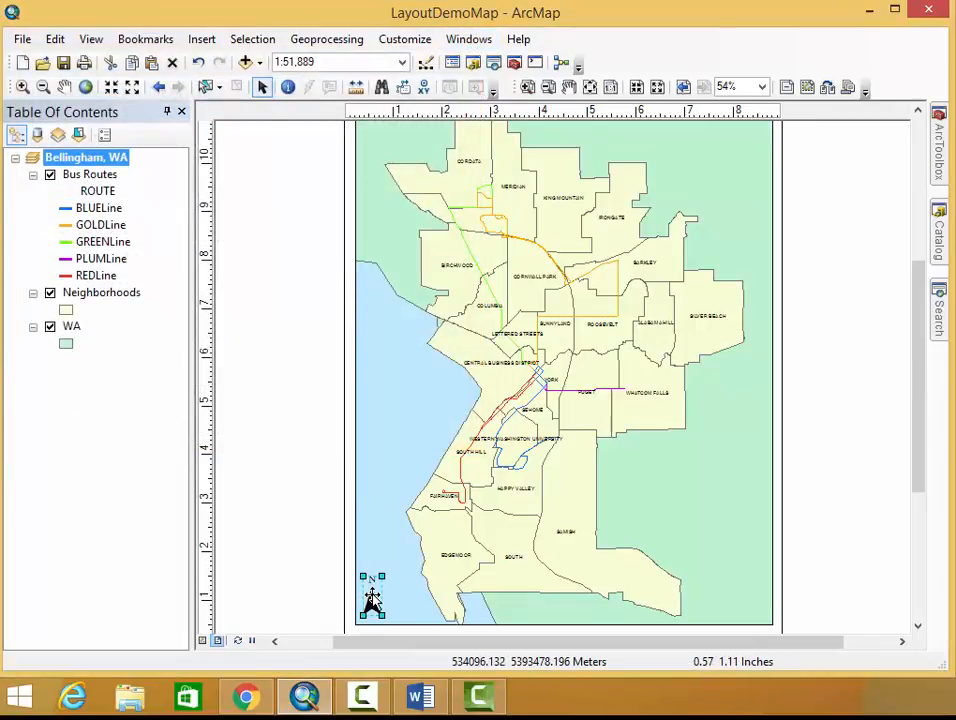
- Insert an Alternating Scale Bar 1 scale bar and place it along the map's bottom edge near the centre
click(199, 38)
click(243, 213)
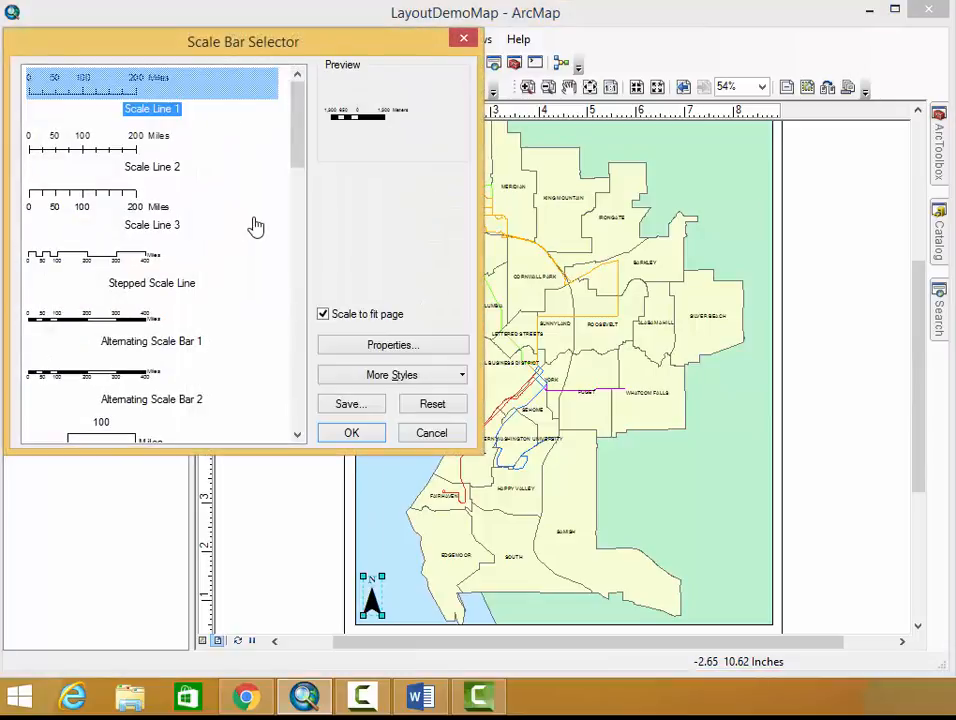
click(122, 322)
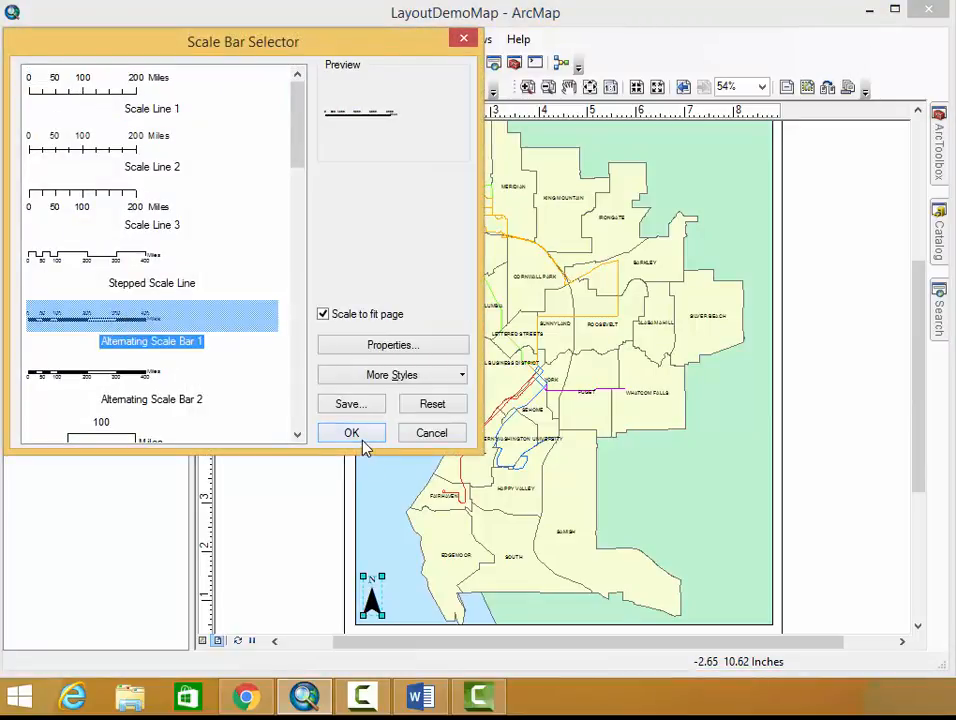
click(352, 433)
drag(534, 401, 521, 615)
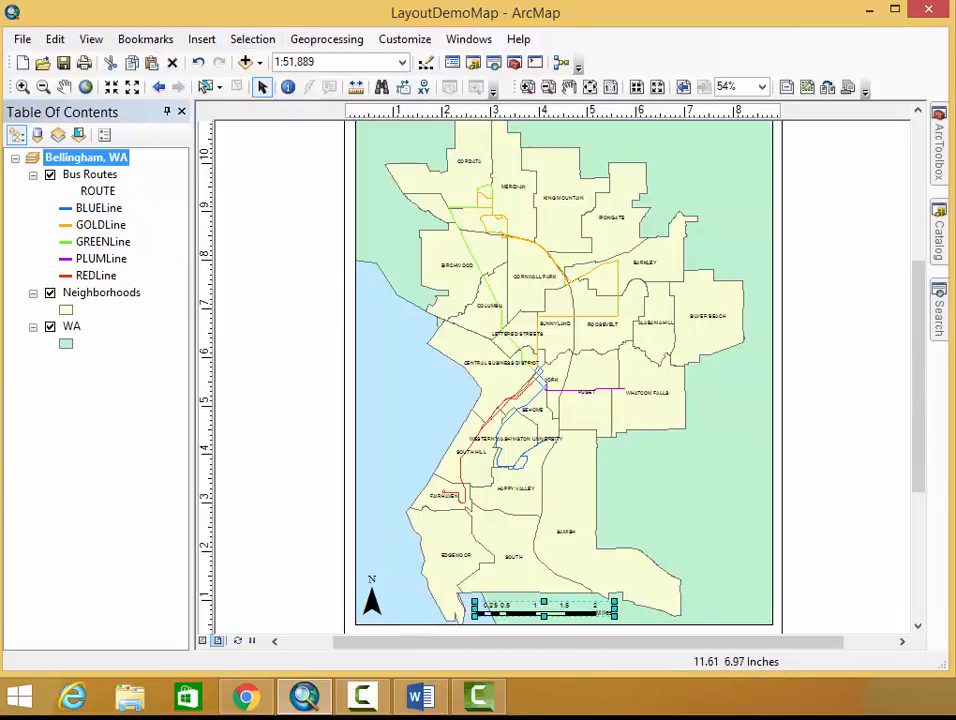
- Start a legend that includes only the Bus Routes layer, removing Neighborhoods and WA from the legend items
scroll(922, 318, up, 3)
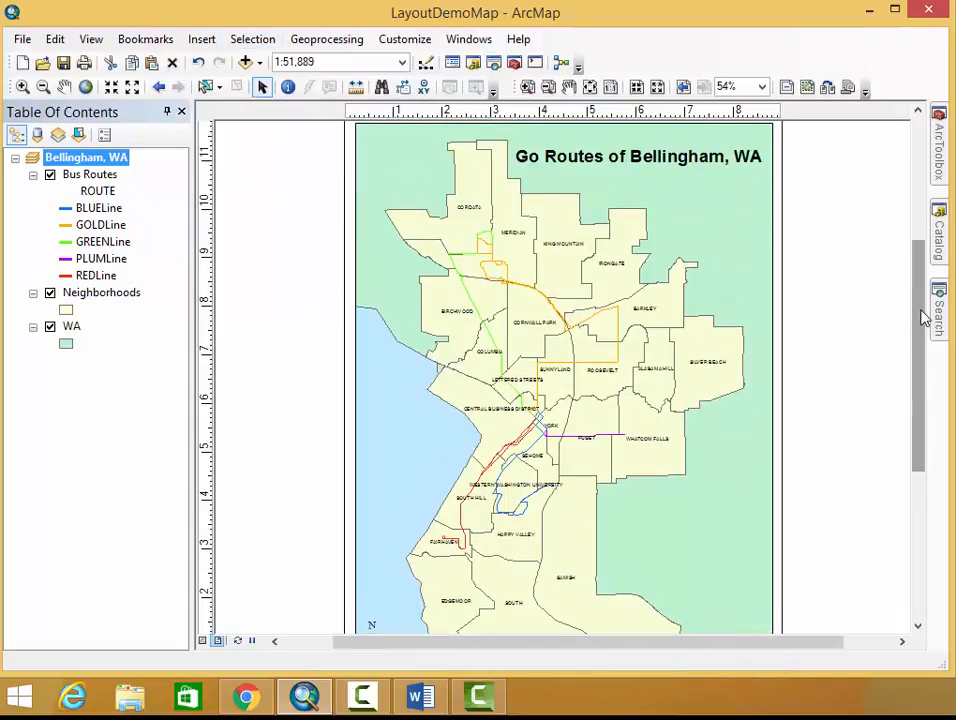
scroll(922, 318, down, 3)
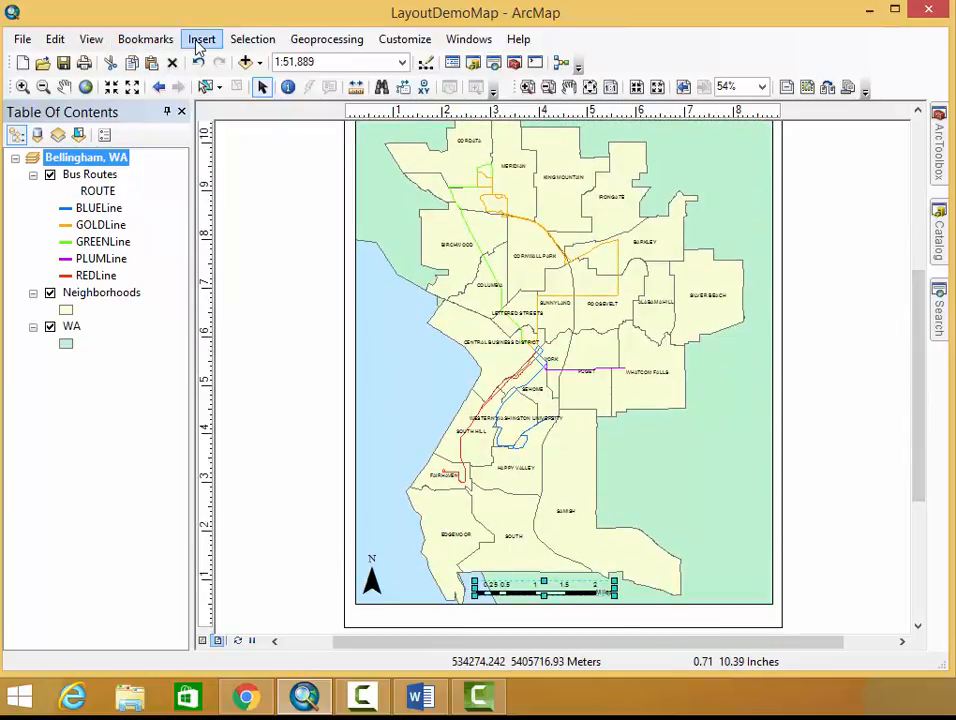
click(198, 45)
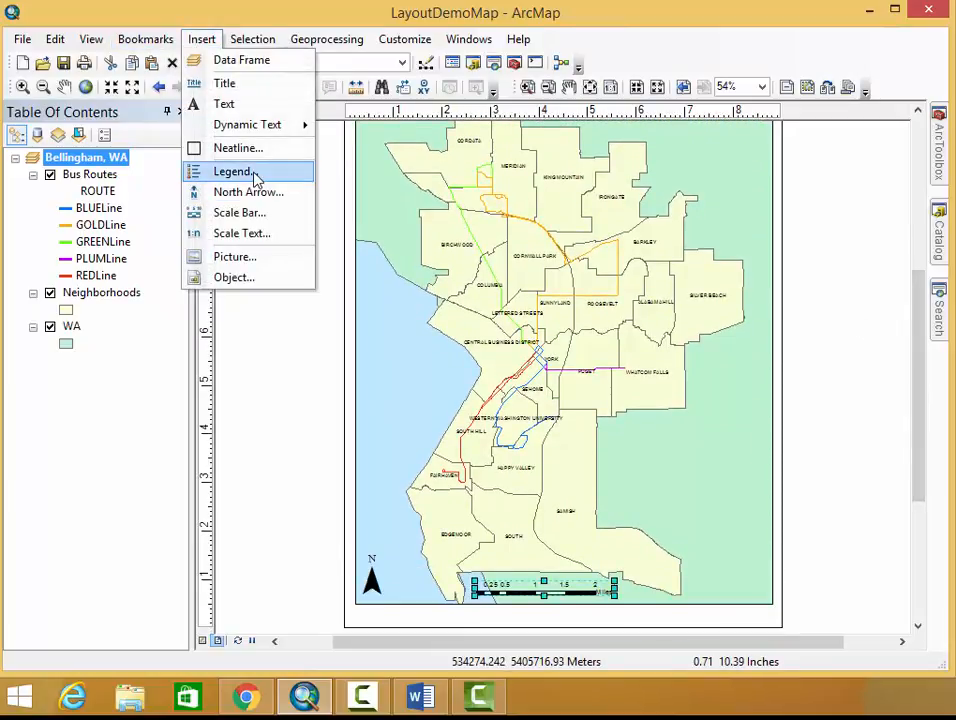
click(255, 173)
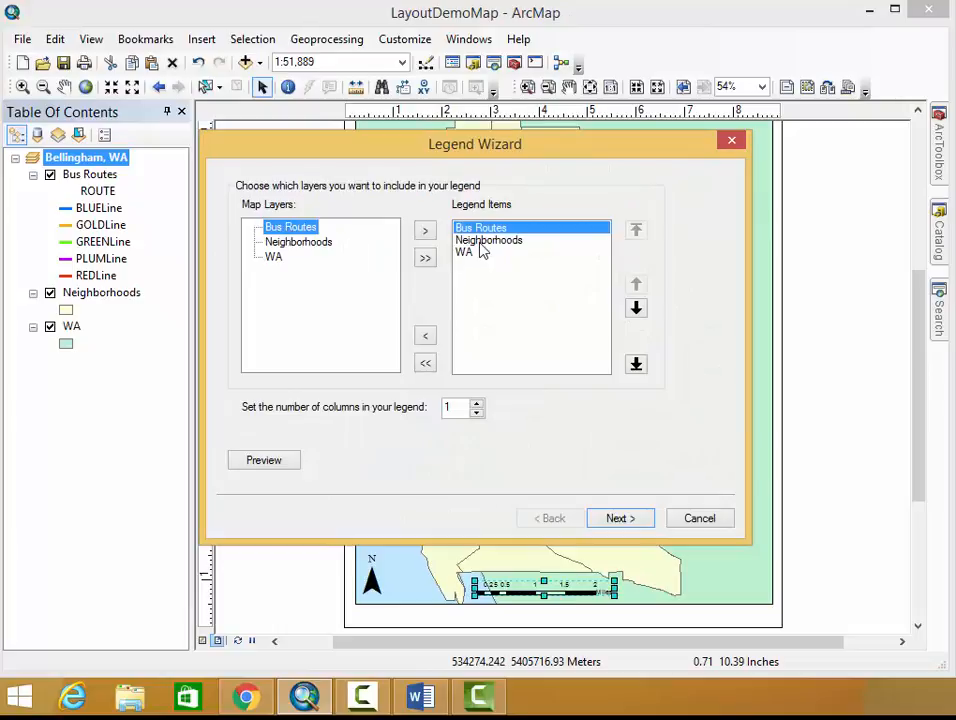
click(484, 241)
click(425, 336)
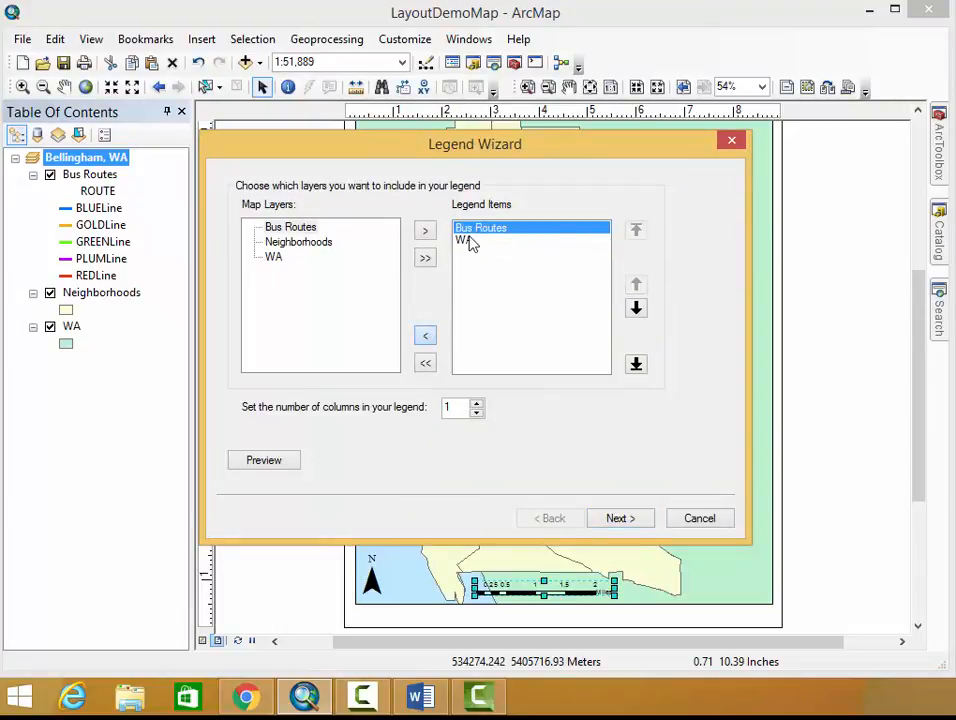
click(468, 242)
click(424, 338)
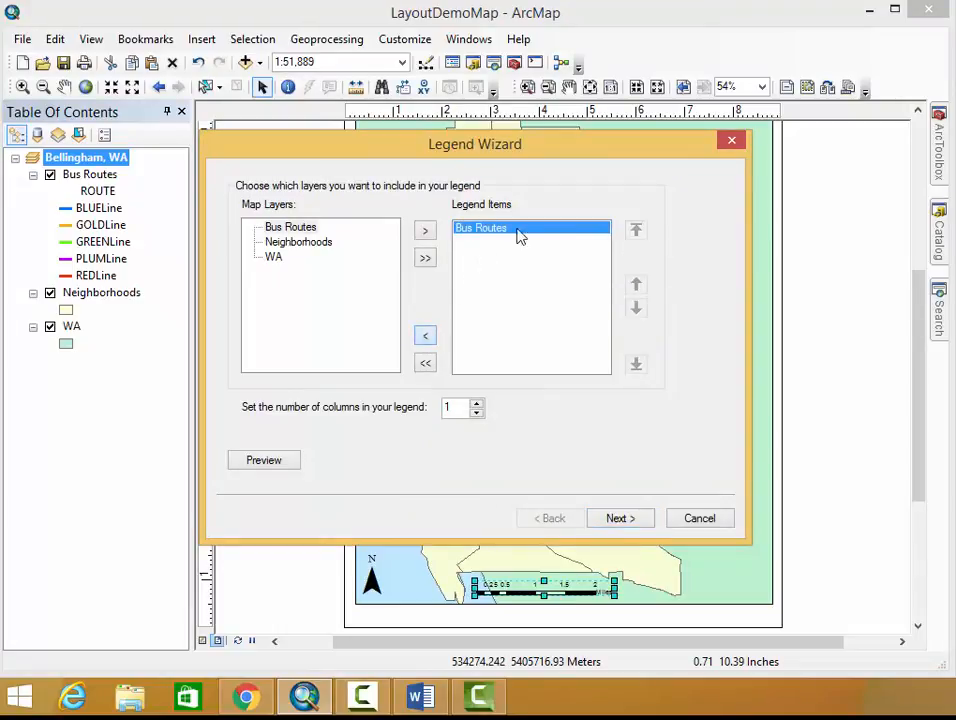
- Clear the default legend title so the legend has no title text, and continue to the legend frame options
click(617, 519)
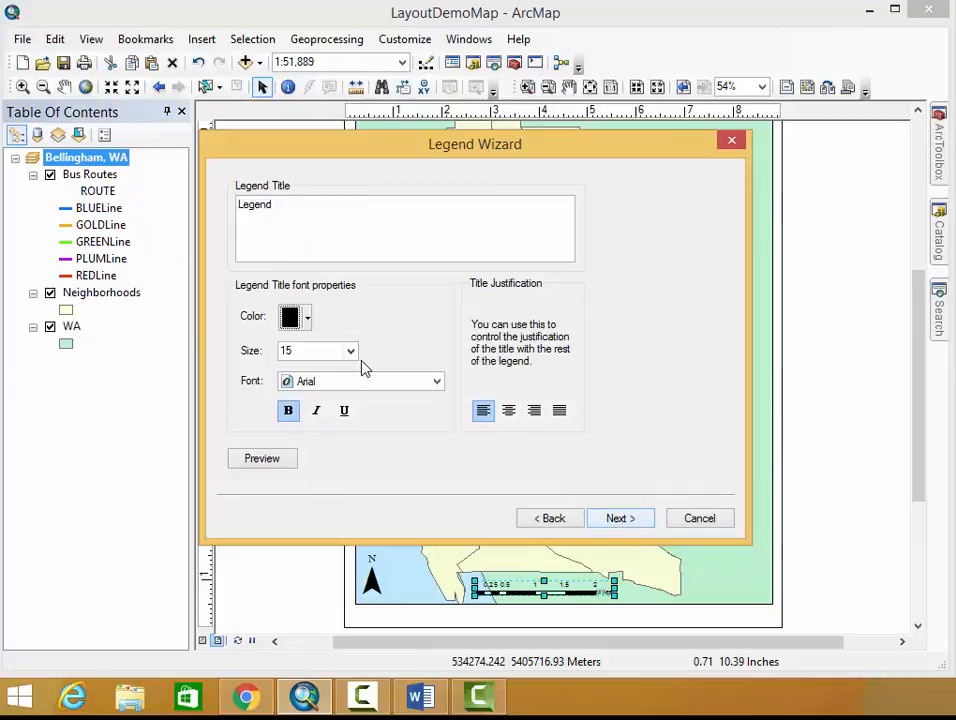
drag(285, 208, 162, 195)
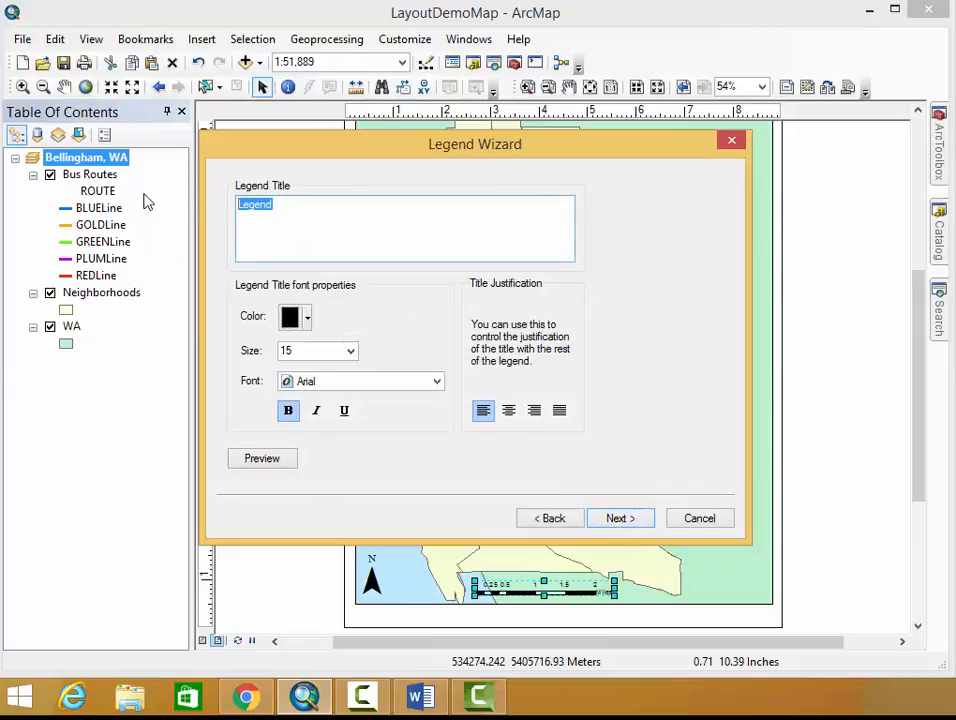
key(Delete)
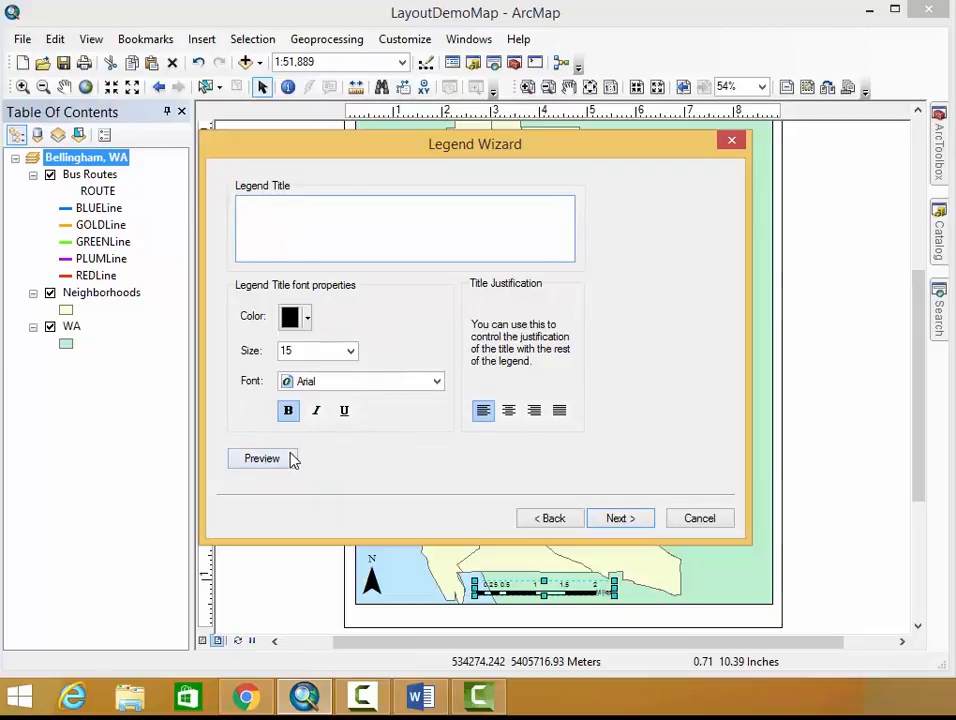
click(632, 523)
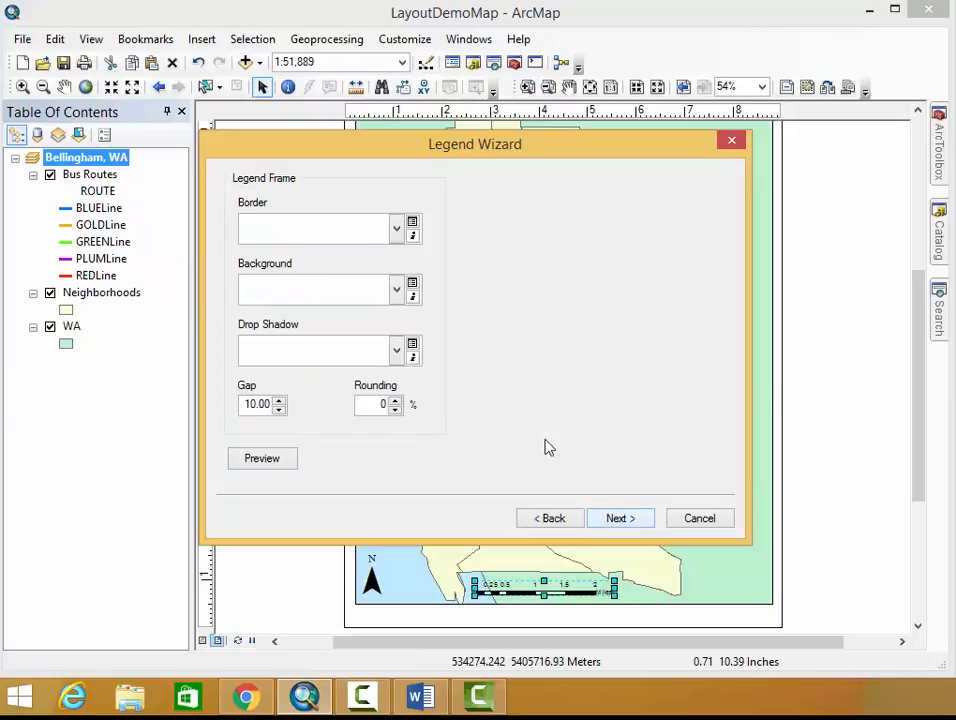
- Give the legend frame a 1.5 Point border and a gap of 20, and continue to the patch options
click(396, 228)
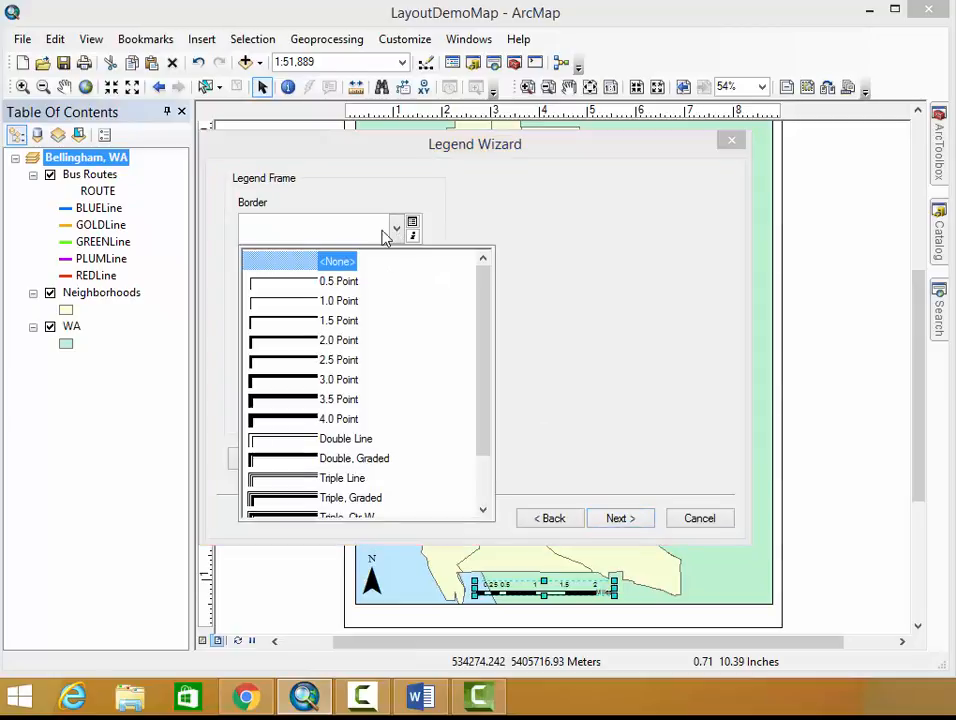
click(318, 322)
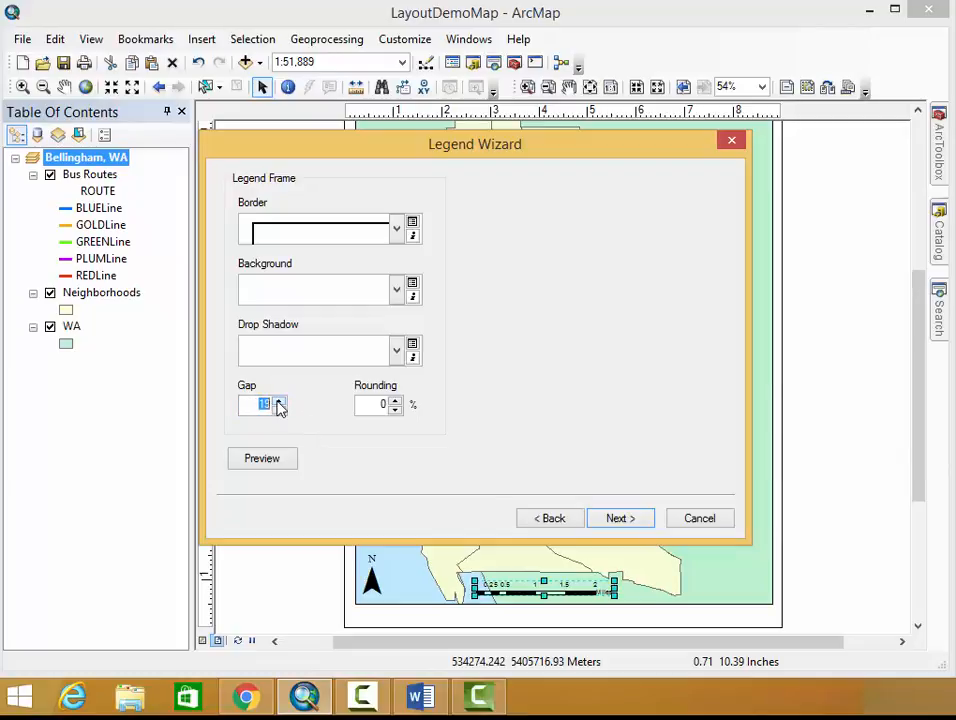
click(278, 401)
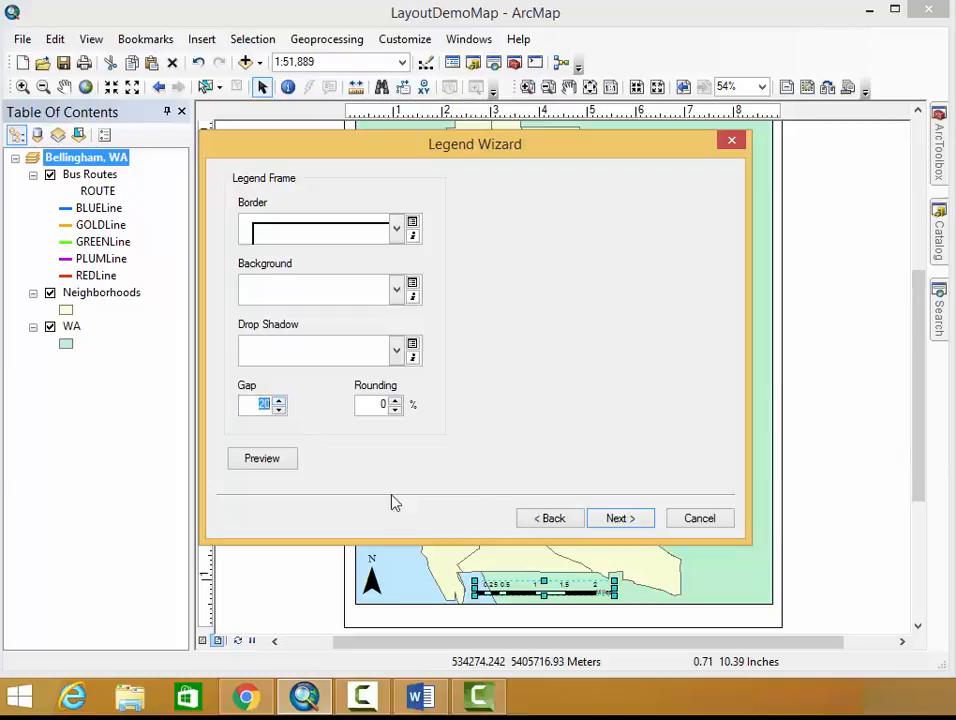
click(619, 520)
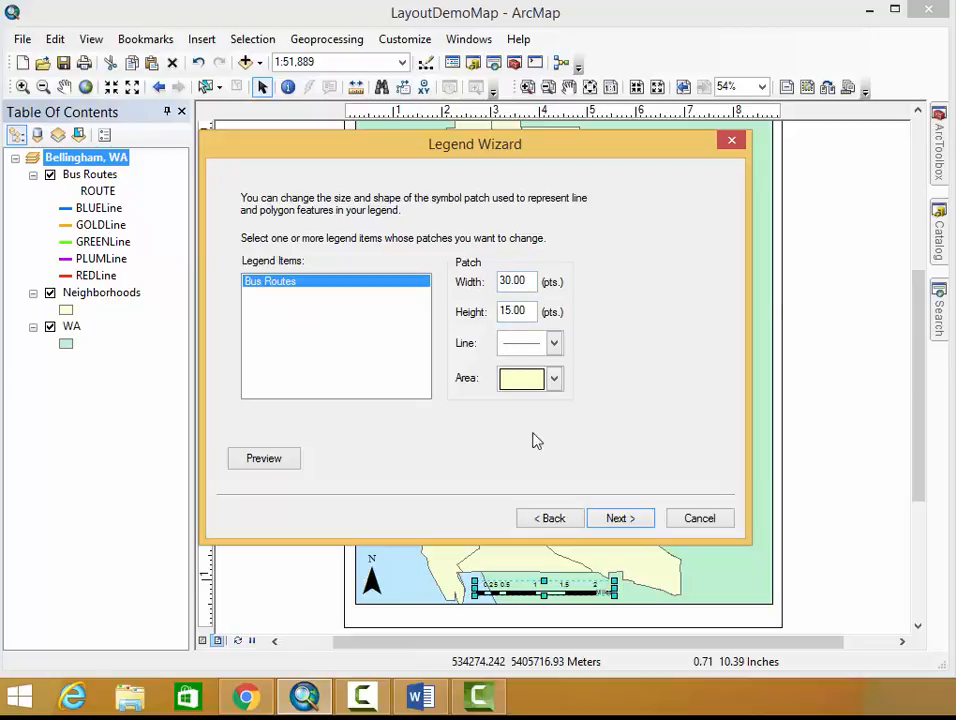
- Finish the legend with the default patches and spacing, and place it over the green area in the map's lower-right part
click(625, 522)
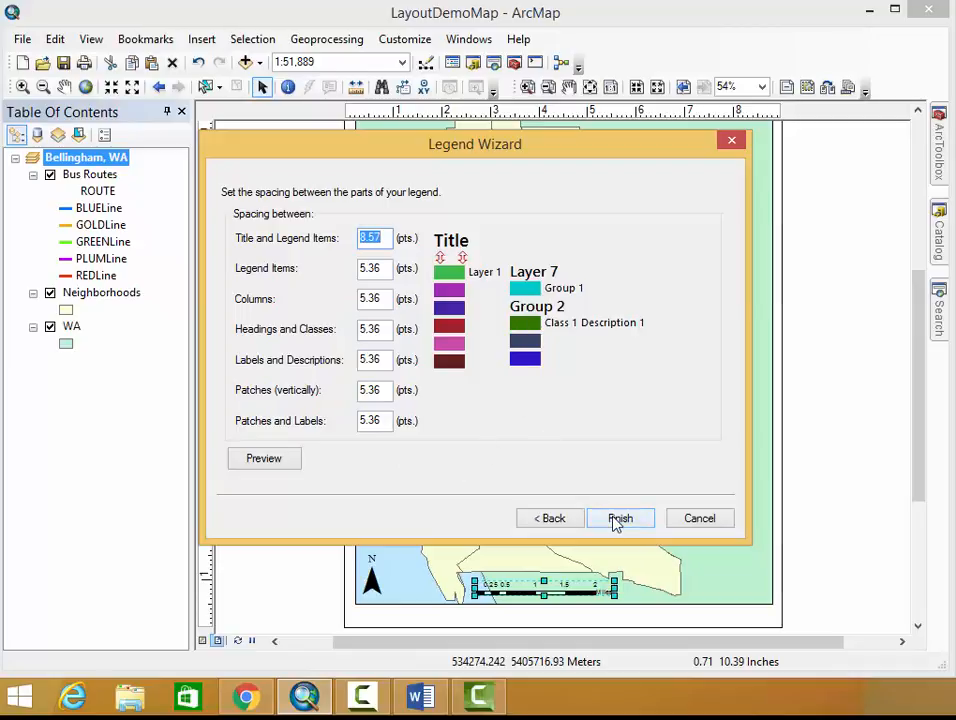
click(617, 519)
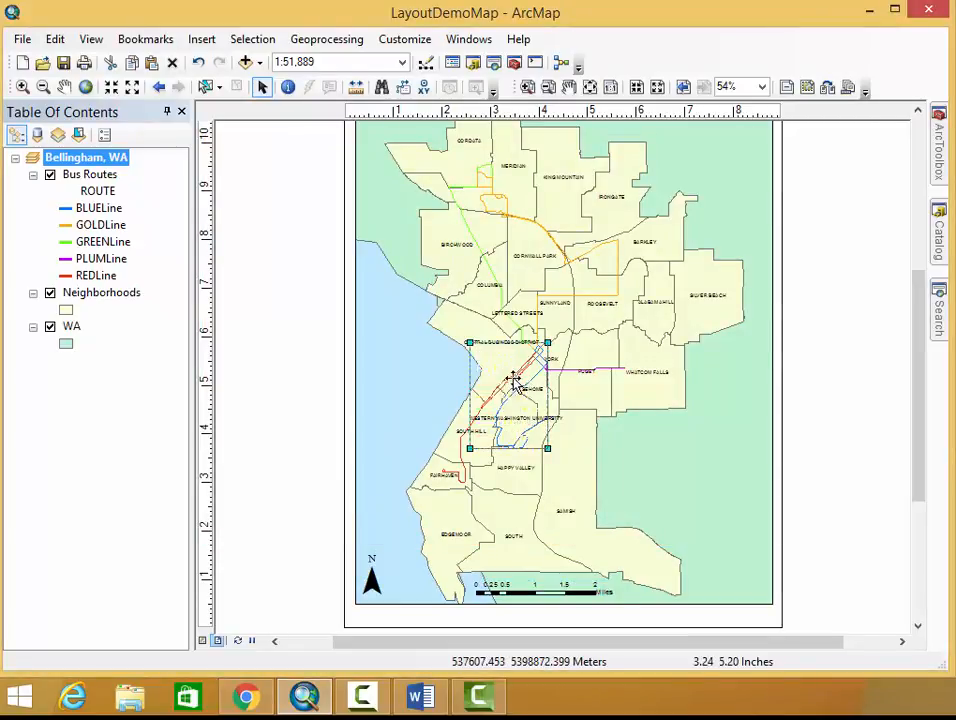
drag(513, 380, 706, 456)
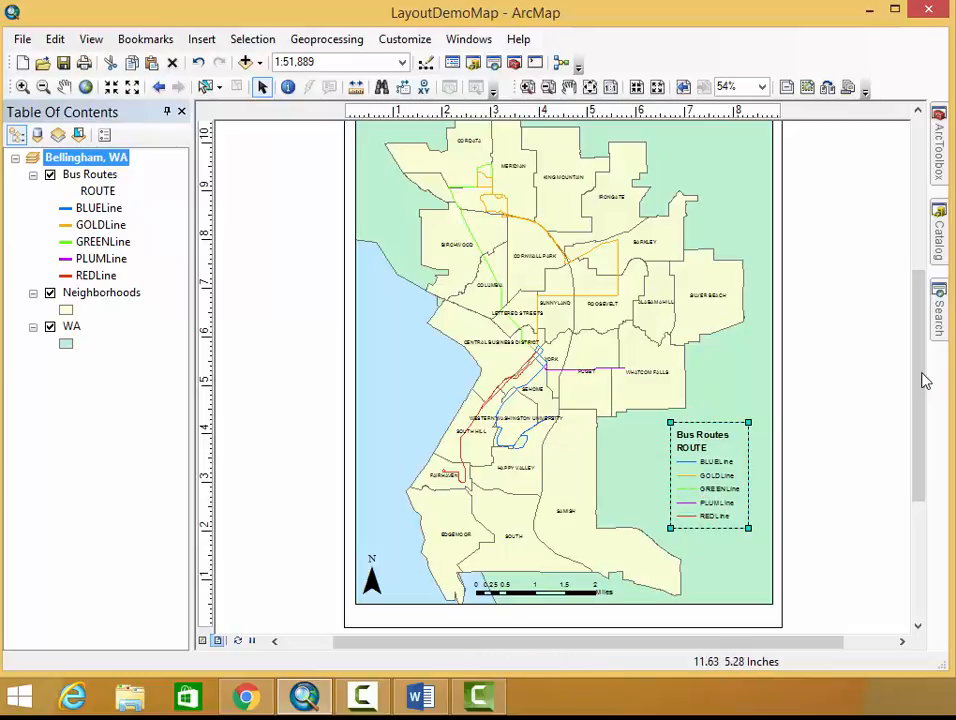
- Show the Draw toolbar and add the text "Cartogrpher: Huxley Spatial" at the map frame's lower-left corner
drag(922, 380, 918, 410)
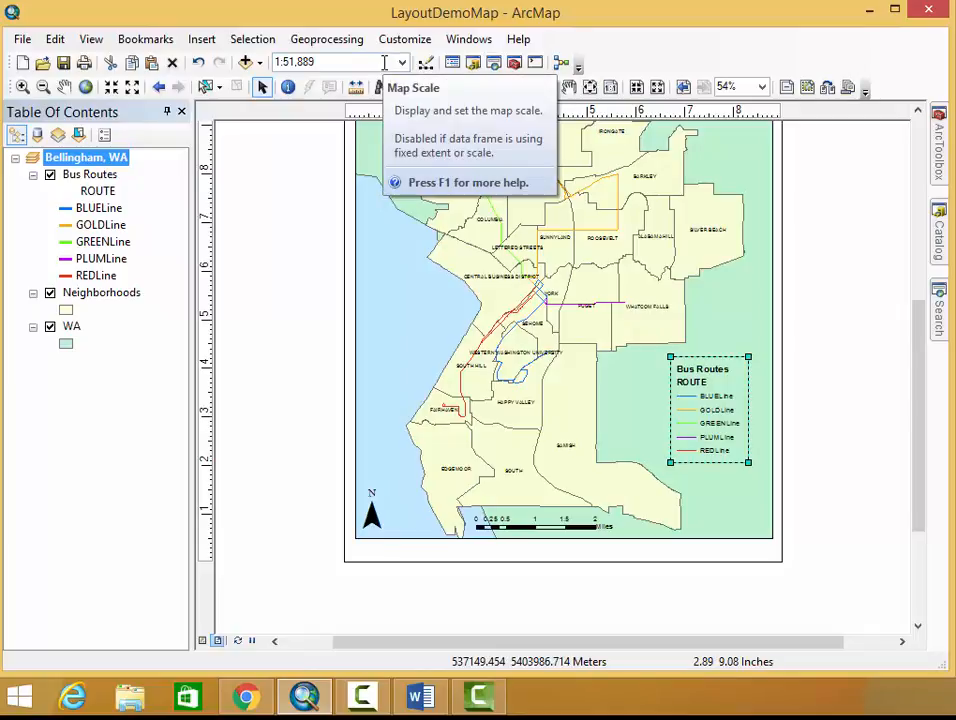
click(405, 39)
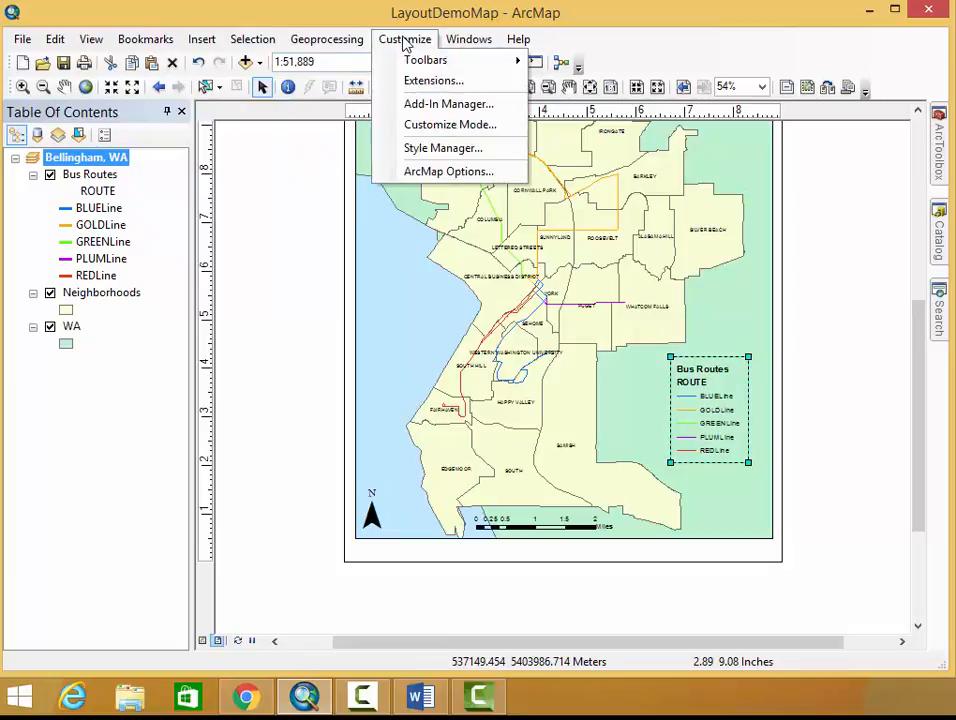
mouse_move(410, 64)
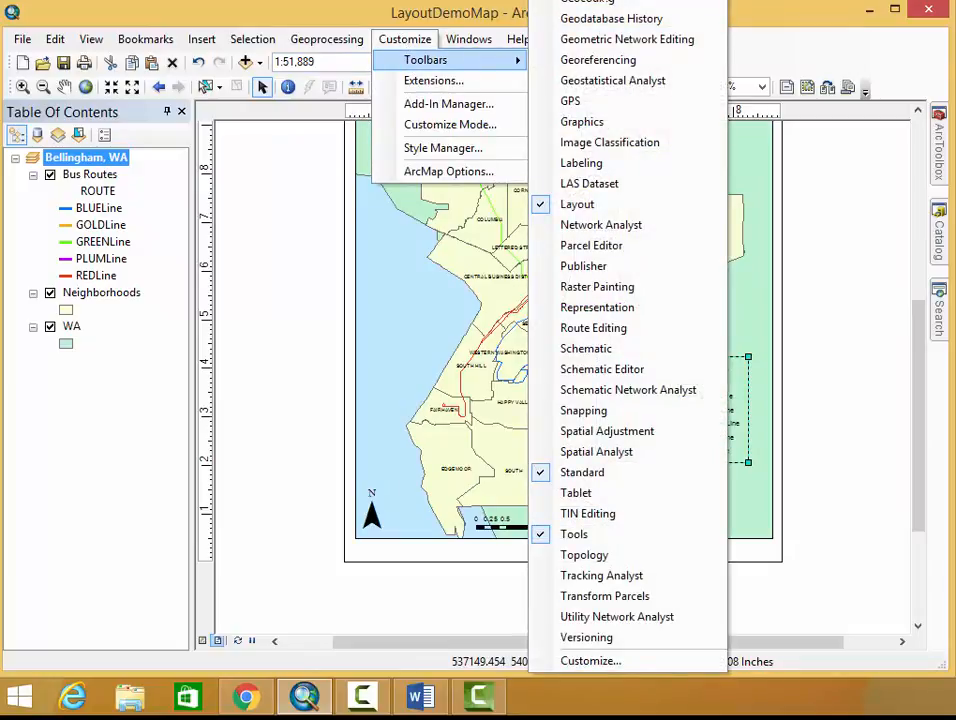
click(575, 1)
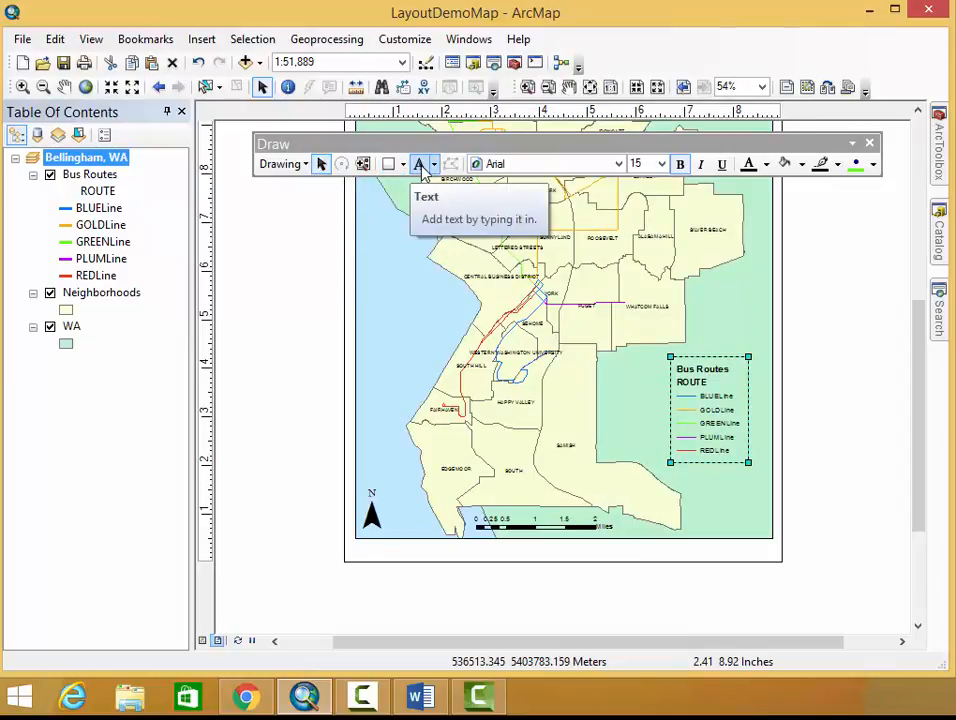
click(433, 166)
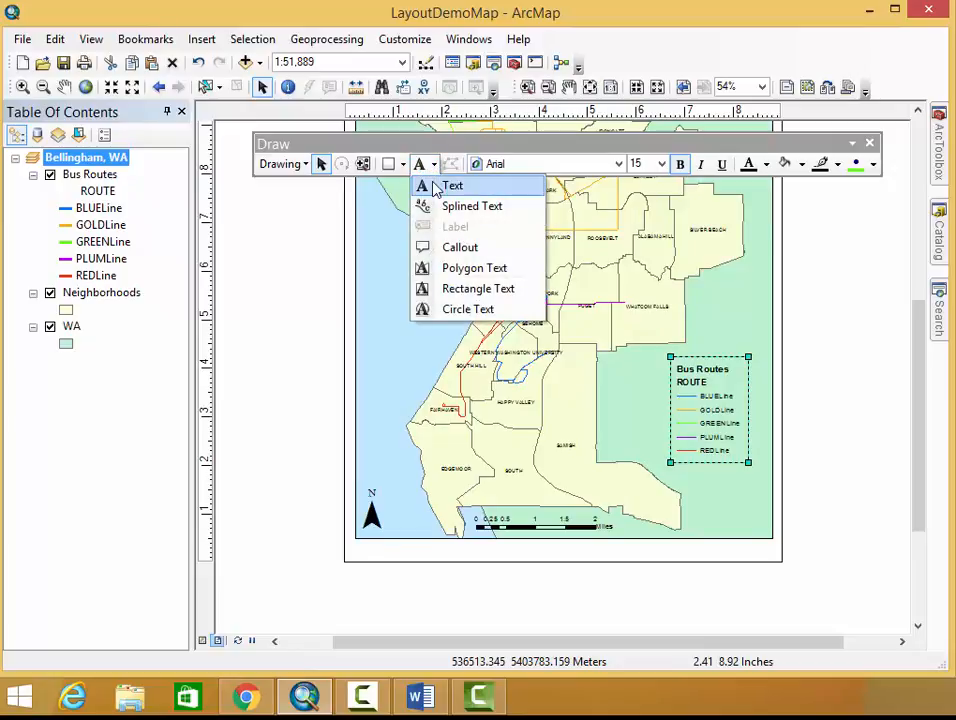
click(420, 186)
click(358, 544)
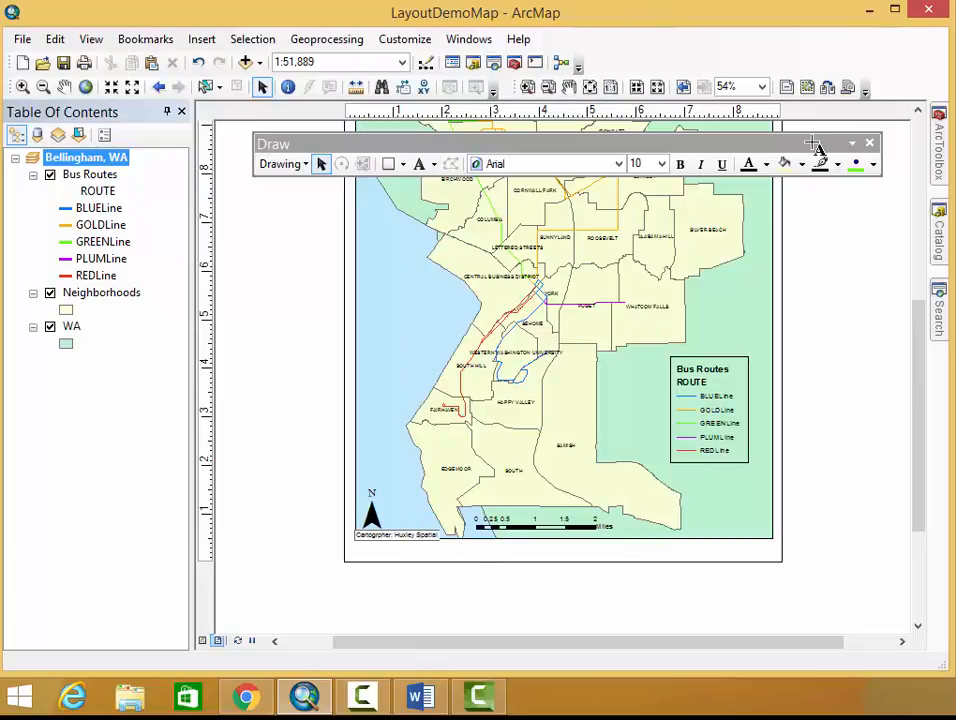
- Move the cartographer text into the page margin just below the map frame's lower-left corner
click(812, 143)
click(382, 536)
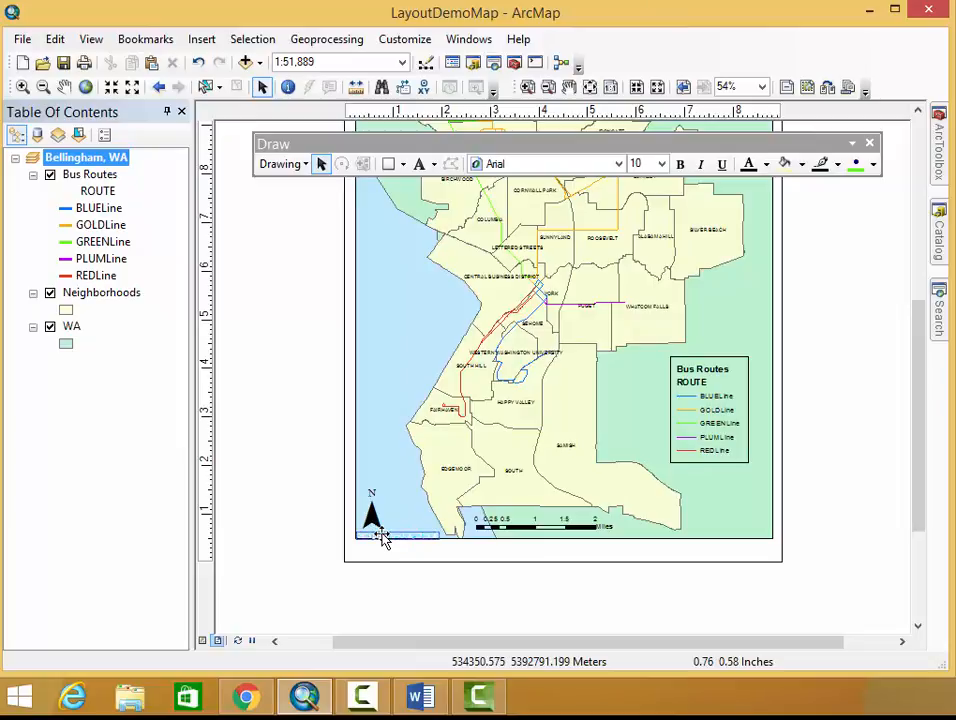
drag(382, 536, 384, 545)
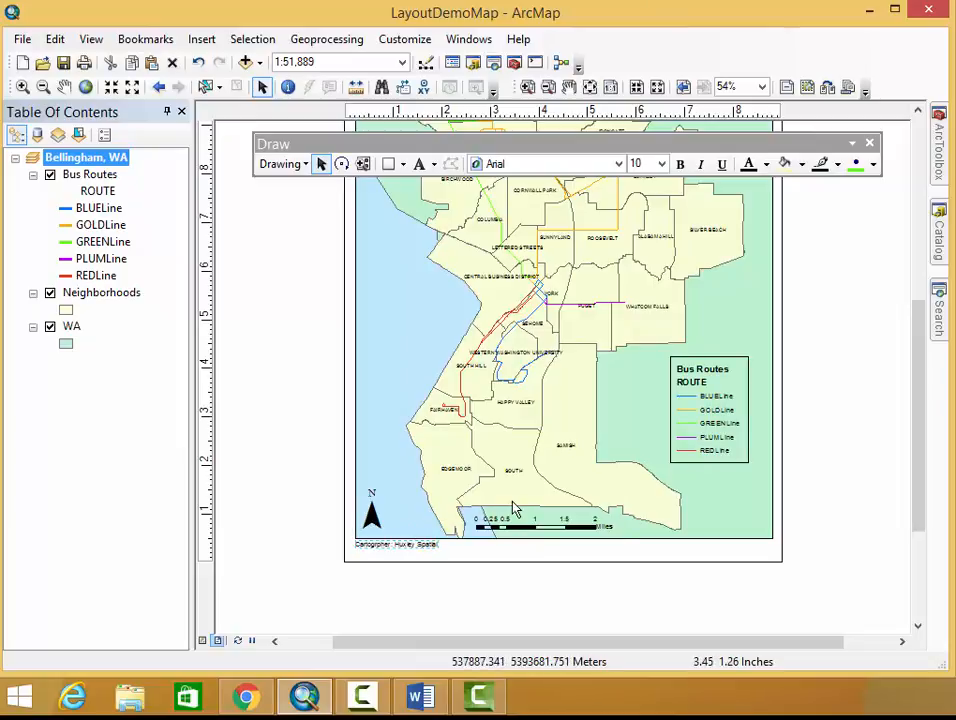
- Set the cartographer text's font size to 14
right_click(416, 550)
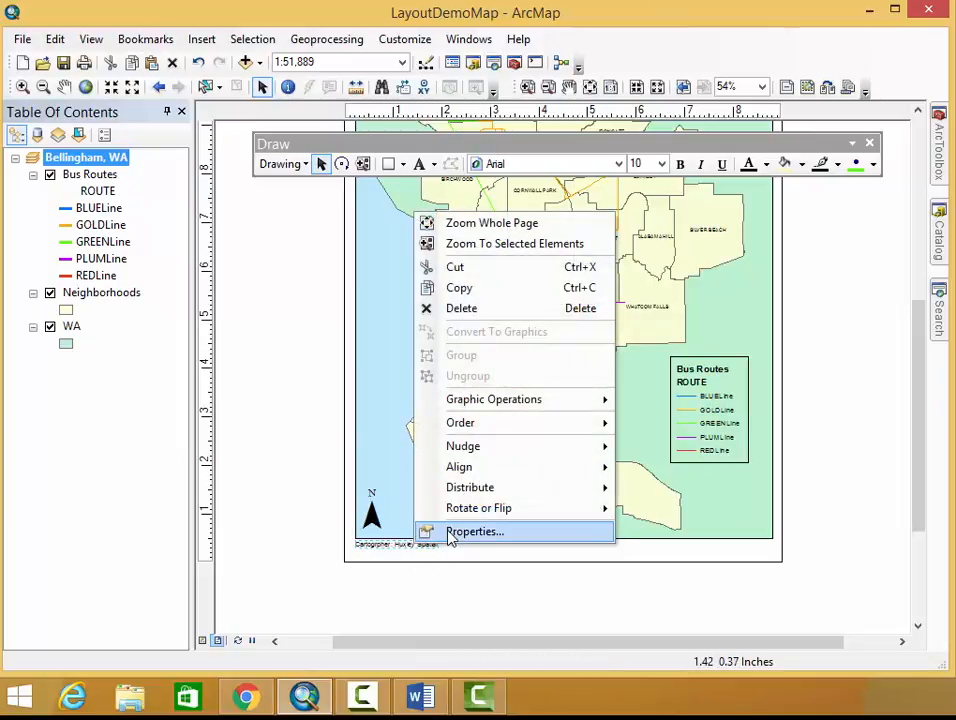
click(474, 531)
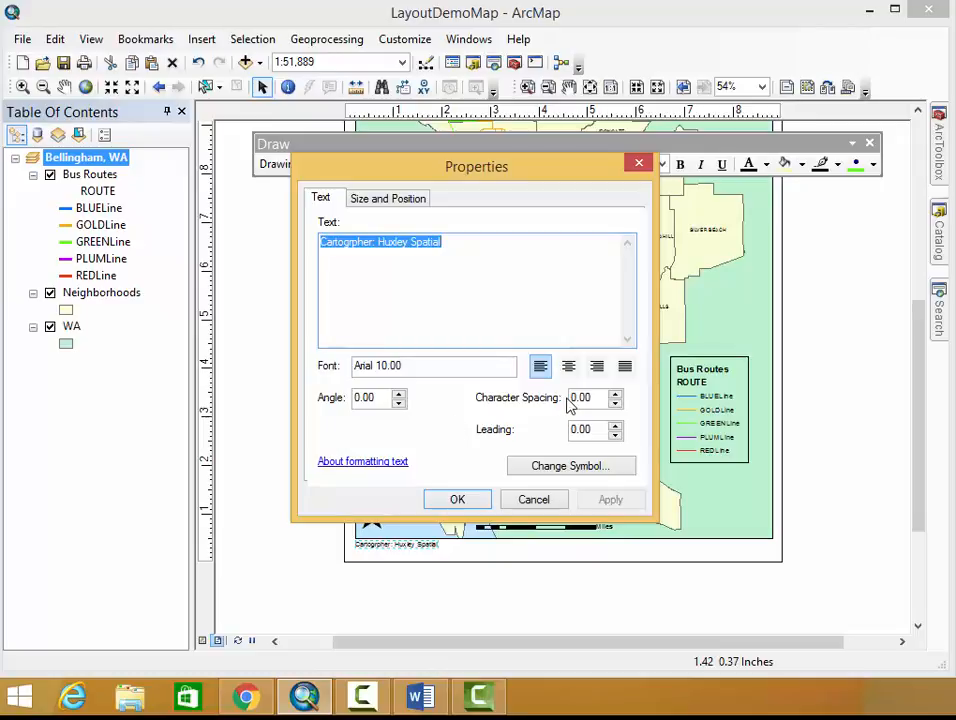
click(556, 473)
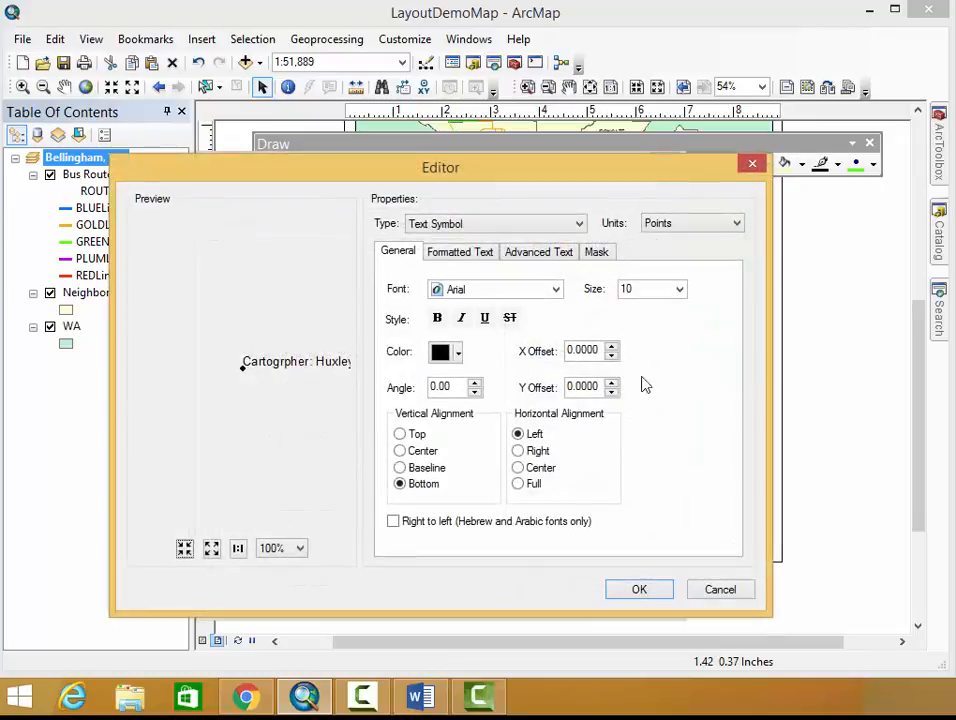
click(748, 164)
click(620, 387)
click(622, 388)
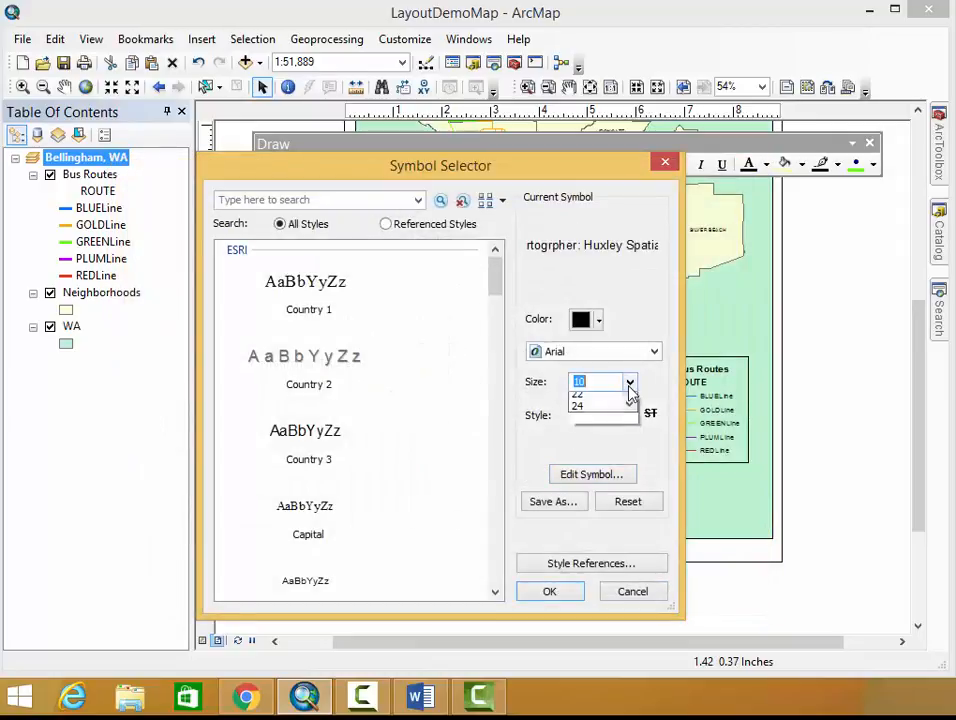
click(593, 437)
click(564, 594)
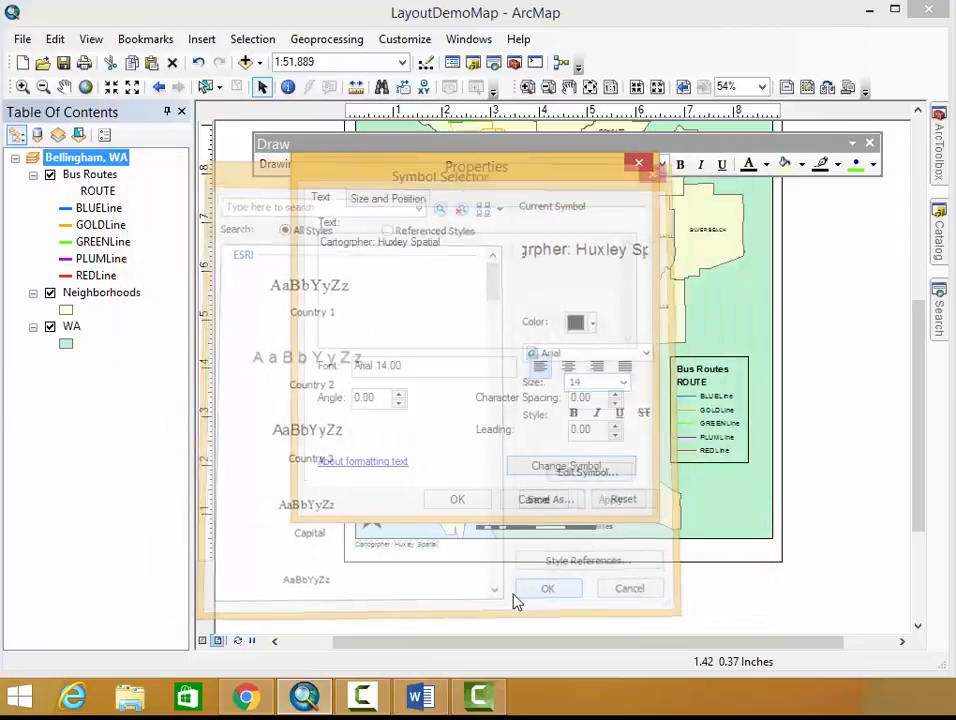
click(463, 502)
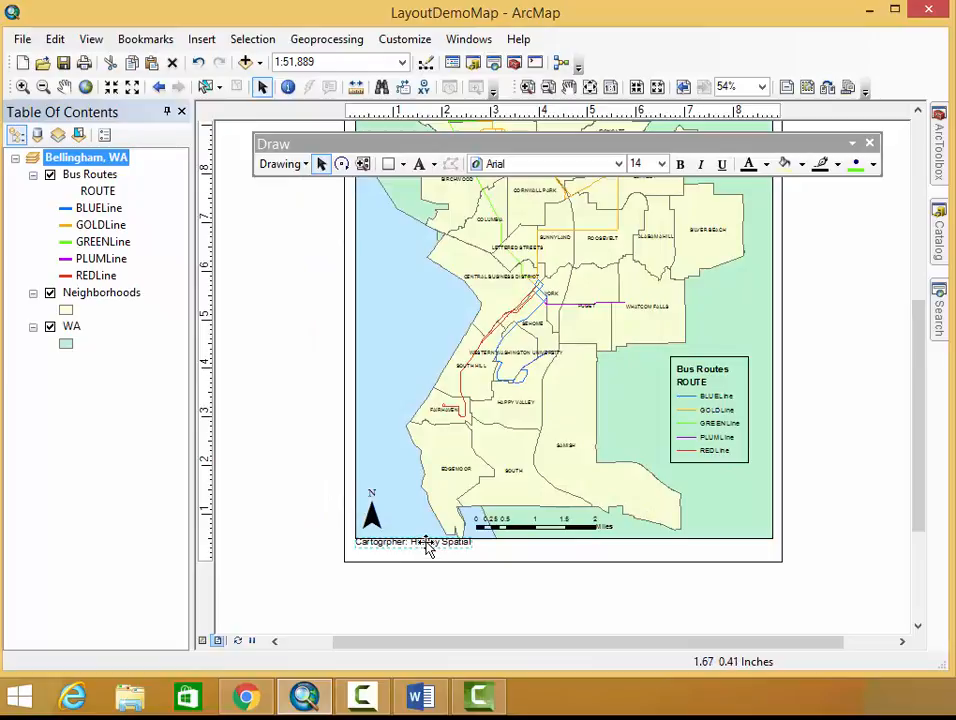
- Shift the enlarged cartographer text down clear of the map frame and close the Draw toolbar
drag(429, 548, 429, 559)
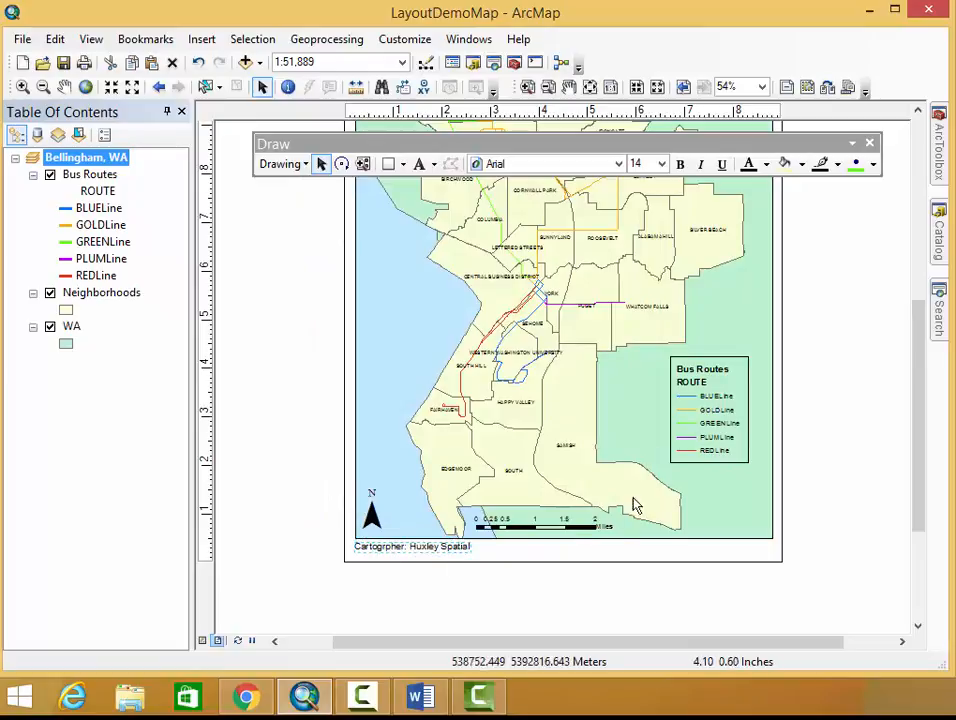
click(869, 143)
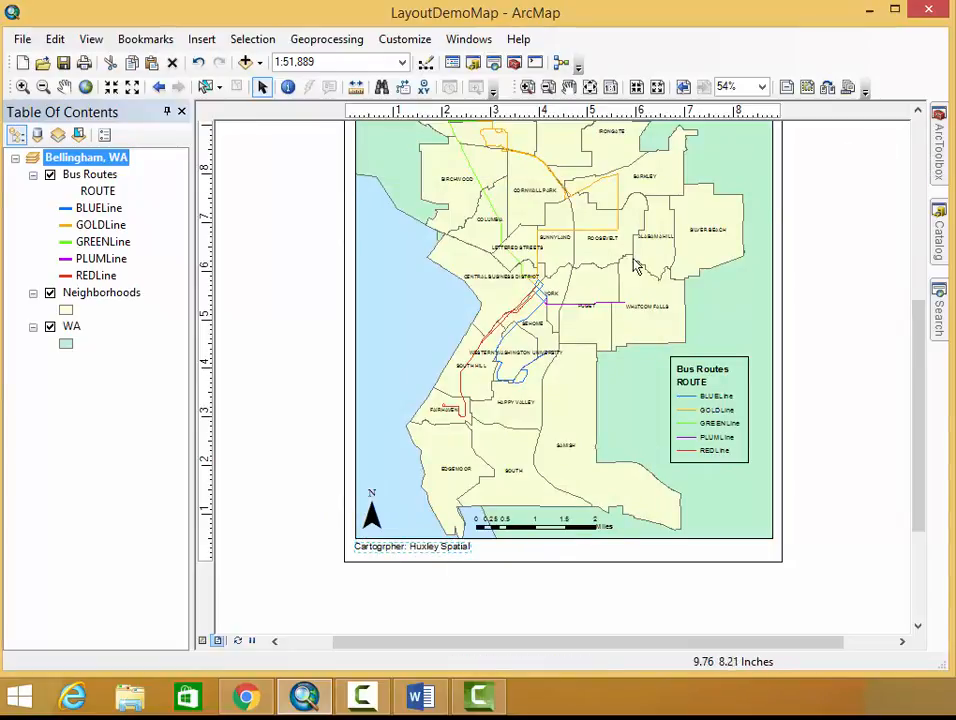
drag(924, 358, 924, 290)
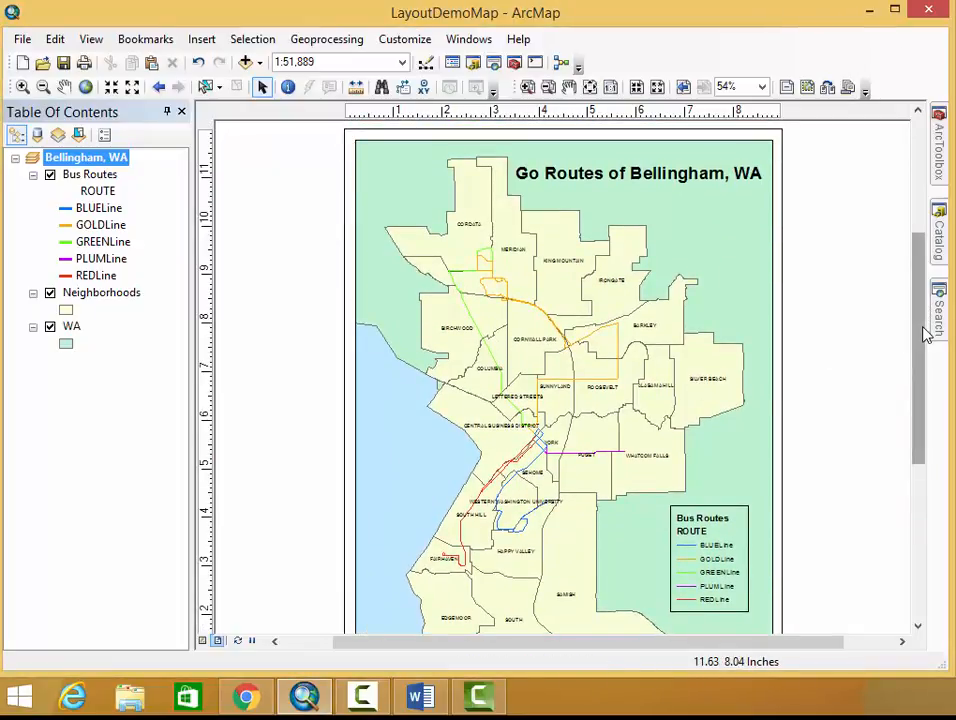
- Open the legend's properties and look through its general, item and layout settings
drag(922, 331, 918, 446)
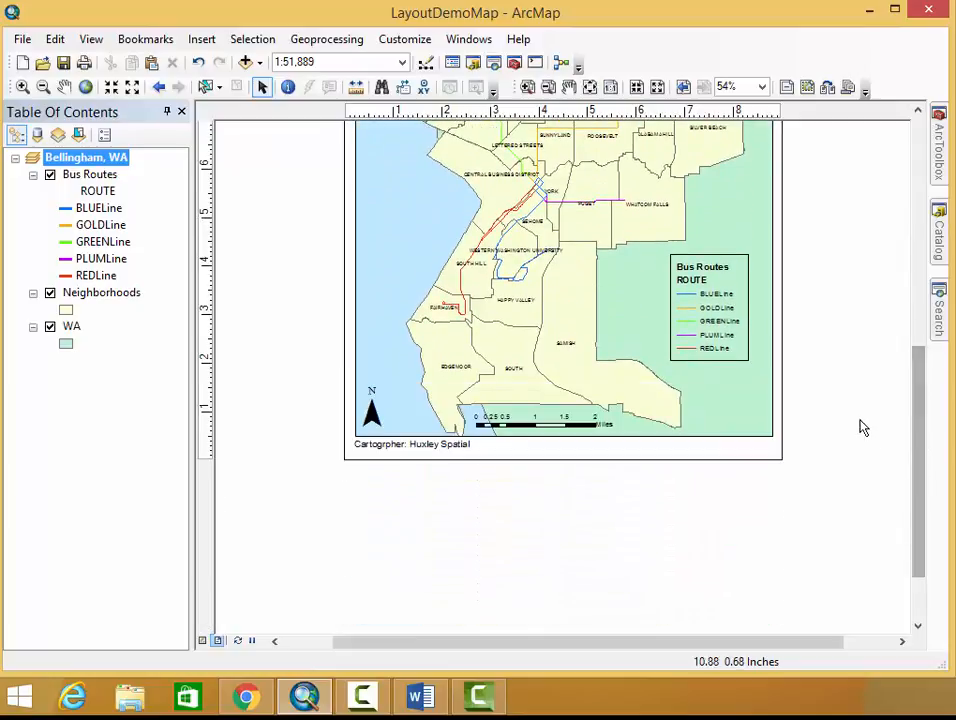
click(700, 301)
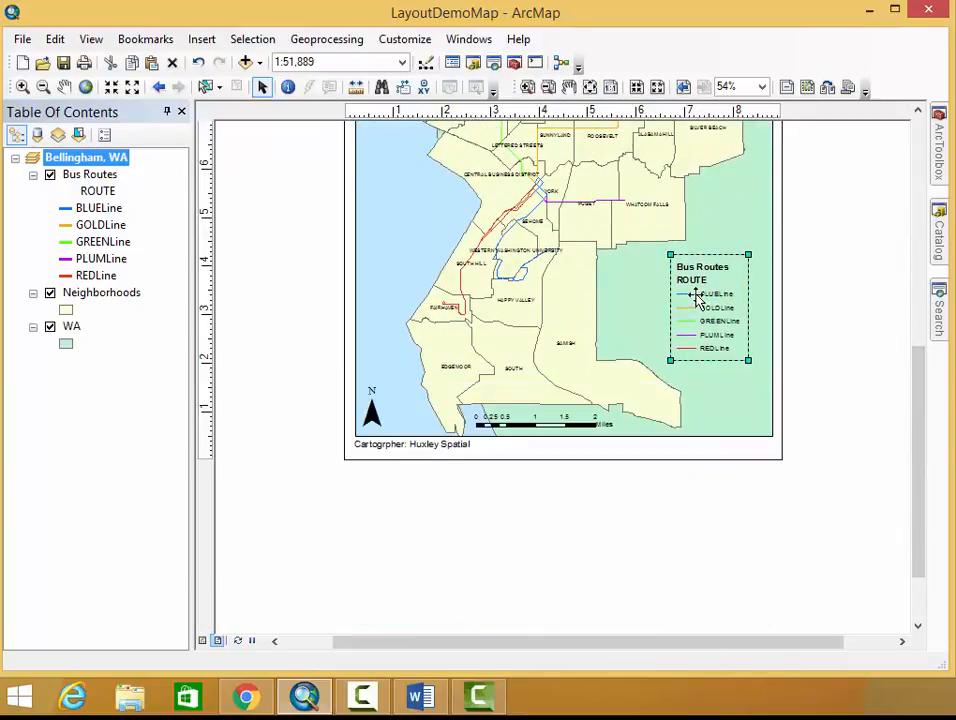
right_click(702, 301)
click(758, 614)
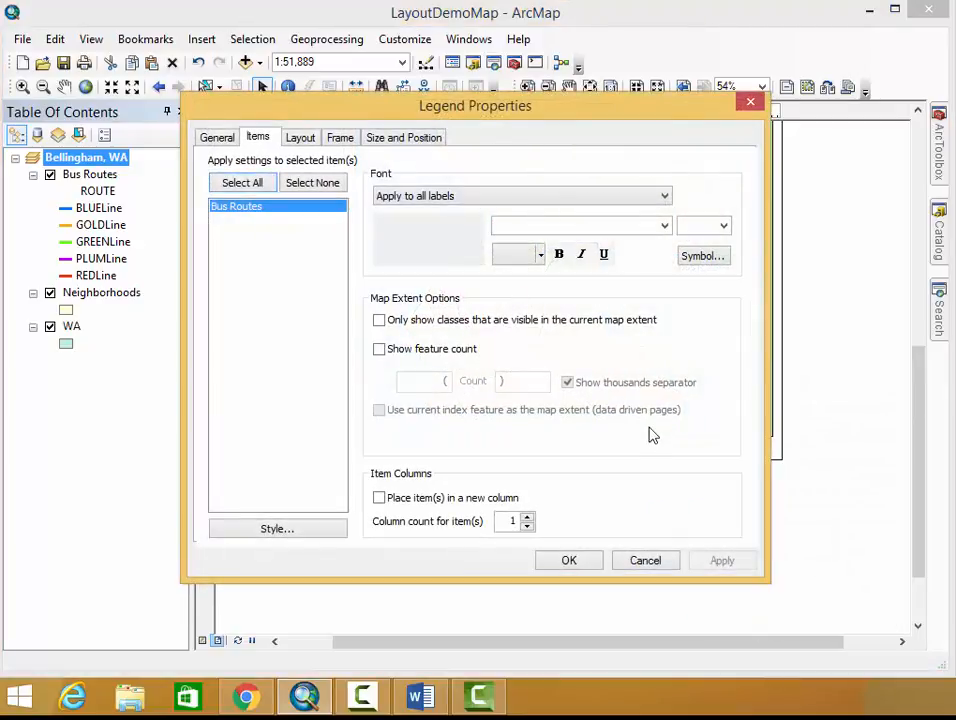
click(216, 139)
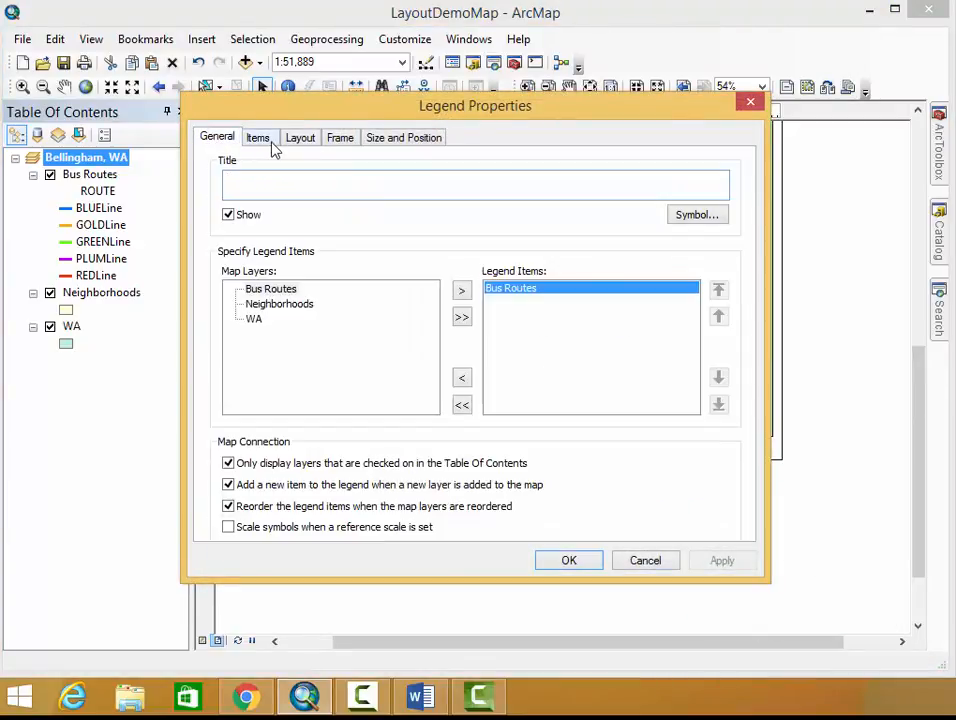
click(262, 139)
click(295, 139)
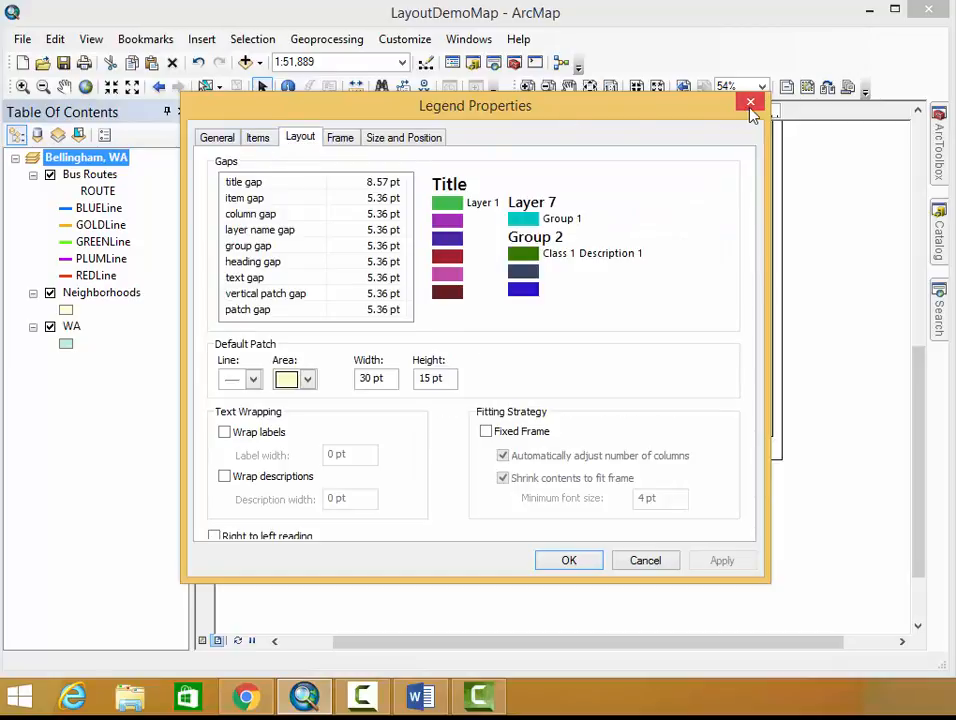